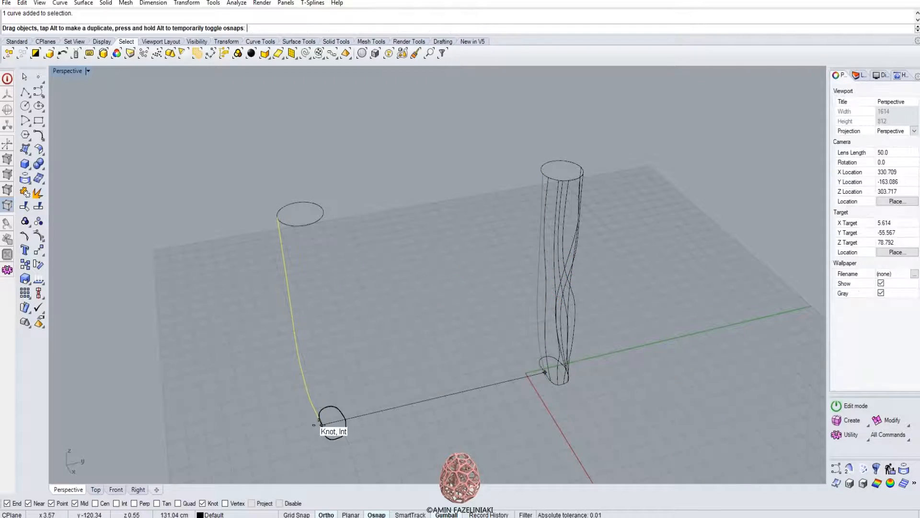
- Display the control points of the vertical curve joining the separate top circle and bottom profile, and view it from the Right
right_drag(315, 321, 313, 311)
right_drag(291, 355, 317, 333)
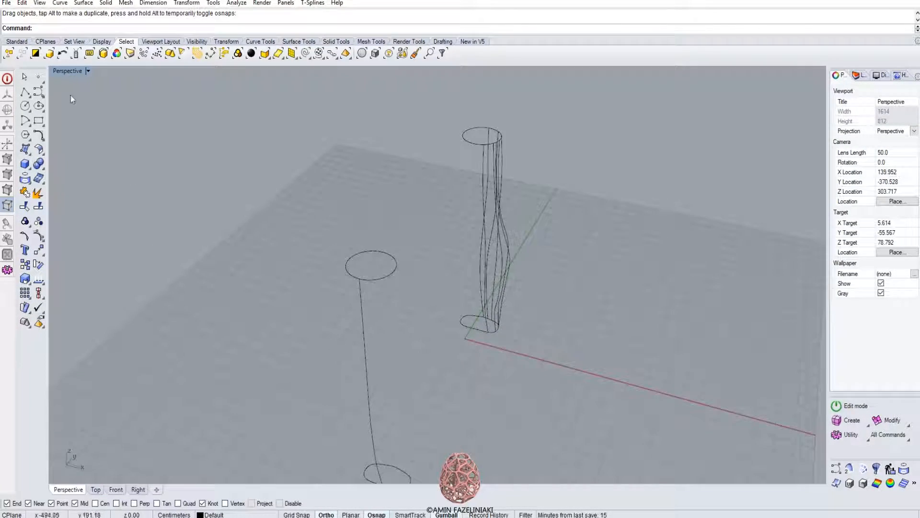
double_click(67, 71)
scroll(230, 215, up, 5)
click(222, 235)
click(39, 248)
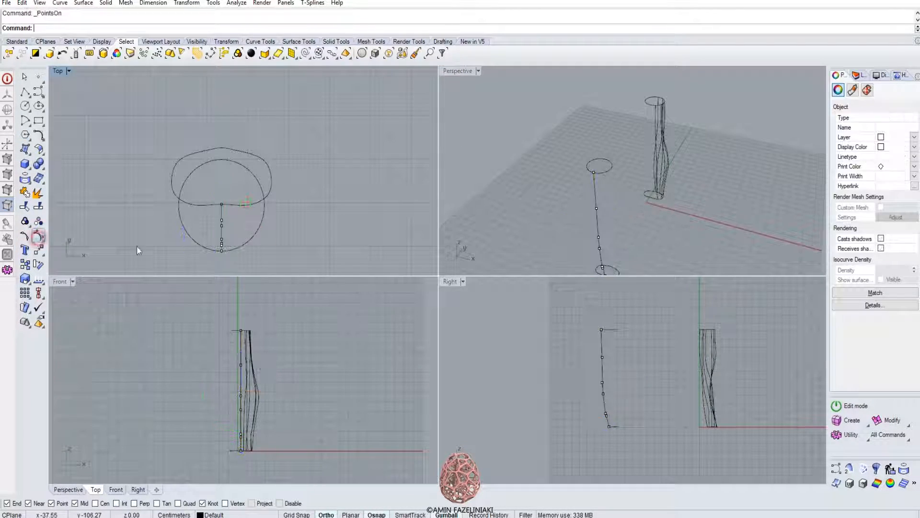
click(43, 248)
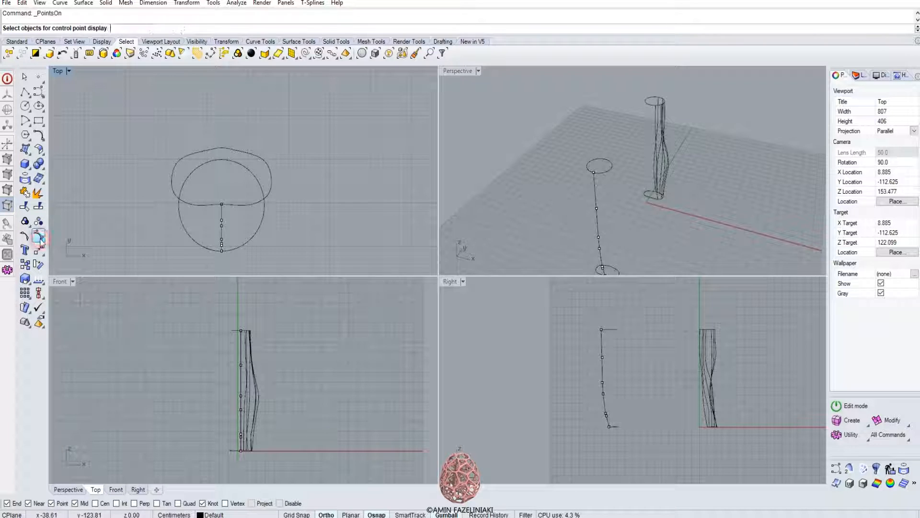
double_click(450, 282)
scroll(415, 239, up, 3)
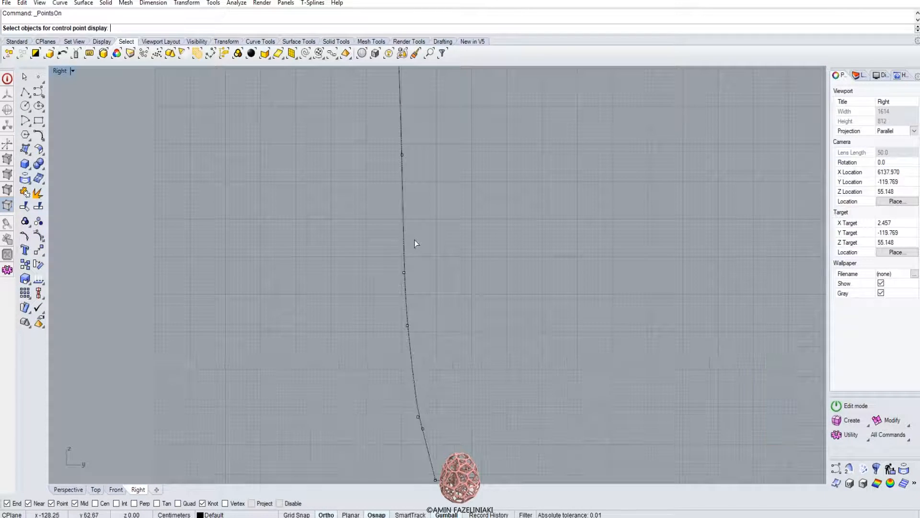
click(402, 261)
scroll(421, 277, down, 2)
key(Return)
- Adjust the control points in the lower half of that vertical curve in the Right view, and hide its points
scroll(427, 293, up, 2)
click(410, 341)
drag(443, 342, 410, 311)
click(439, 324)
click(408, 343)
click(437, 302)
scroll(451, 325, down, 6)
right_drag(404, 362, 358, 391)
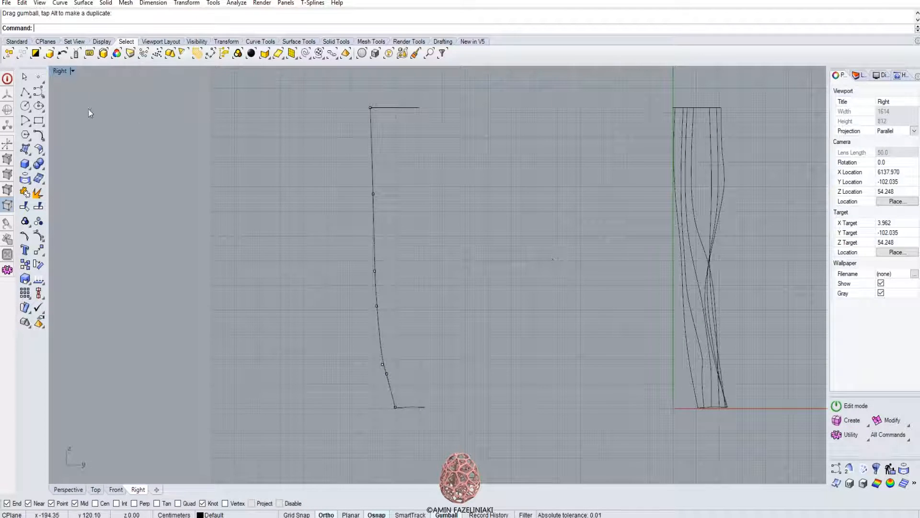
double_click(62, 71)
double_click(453, 71)
right_drag(431, 340, 396, 333)
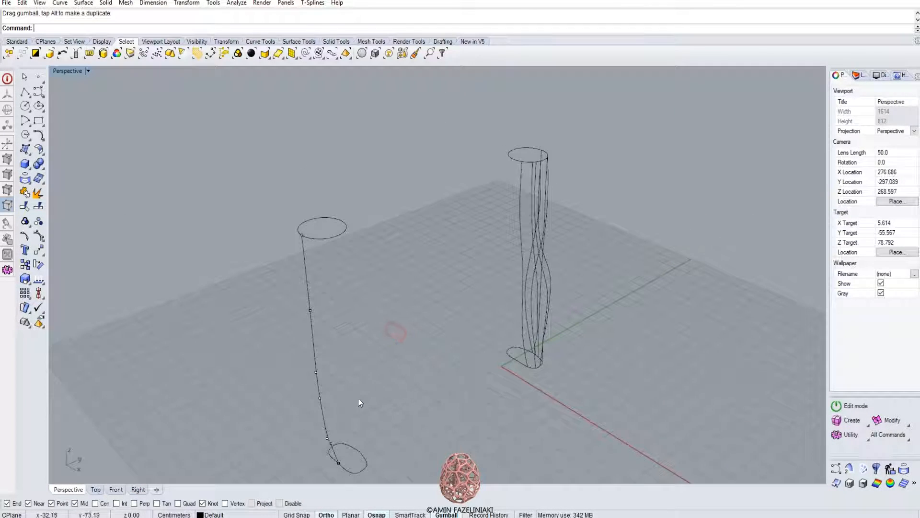
key(Escape)
- Pull the next vertical curve out of the original leg at the origin toward the separate profiles
scroll(359, 399, down, 4)
mouse_move(345, 400)
right_down()
mouse_move(296, 378)
mouse_move(358, 398)
right_up()
click(465, 364)
drag(481, 299, 427, 323)
click(417, 395)
right_drag(417, 394, 450, 345)
key(ctrl+z)
drag(450, 345, 450, 346)
click(410, 415)
right_drag(411, 414, 442, 429)
- Move the pulled-out curve so that its lower end snaps onto the separate bottom profile
scroll(411, 398, up, 4)
right_drag(411, 397, 308, 360)
click(424, 390)
click(380, 402)
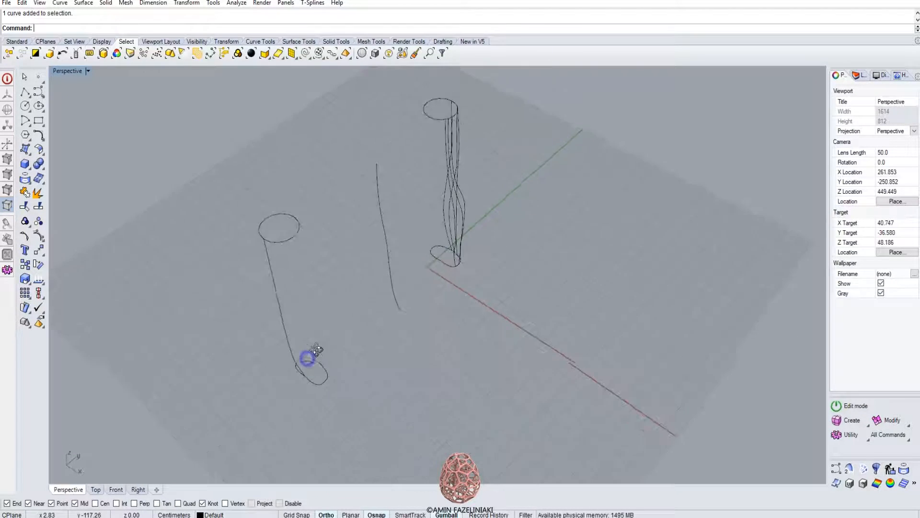
drag(397, 310, 307, 380)
click(339, 414)
- Display the placed curve's control points and shift an upper one slightly along negative Y in the Right view
right_drag(339, 413, 297, 305)
scroll(297, 305, up, 3)
click(288, 309)
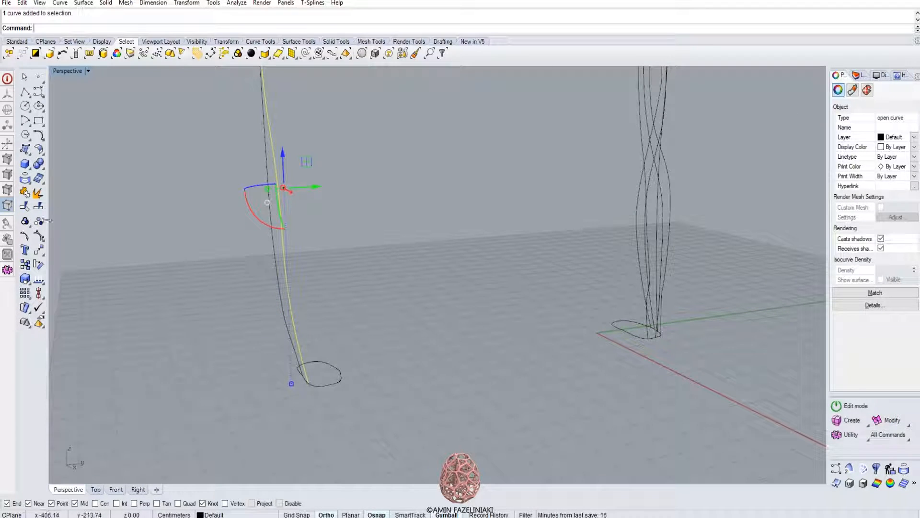
click(38, 249)
click(72, 71)
scroll(594, 336, up, 4)
double_click(449, 281)
right_drag(472, 323, 445, 294)
click(392, 160)
drag(423, 160, 420, 161)
key(Escape)
- Shift two more control points of the second curve slightly along positive Y in the Right view
scroll(404, 268, down, 6)
scroll(404, 269, up, 4)
scroll(417, 316, up, 3)
click(405, 334)
drag(431, 335, 433, 341)
scroll(432, 340, down, 6)
scroll(383, 208, up, 8)
click(374, 223)
click(372, 219)
drag(410, 223, 415, 223)
click(441, 270)
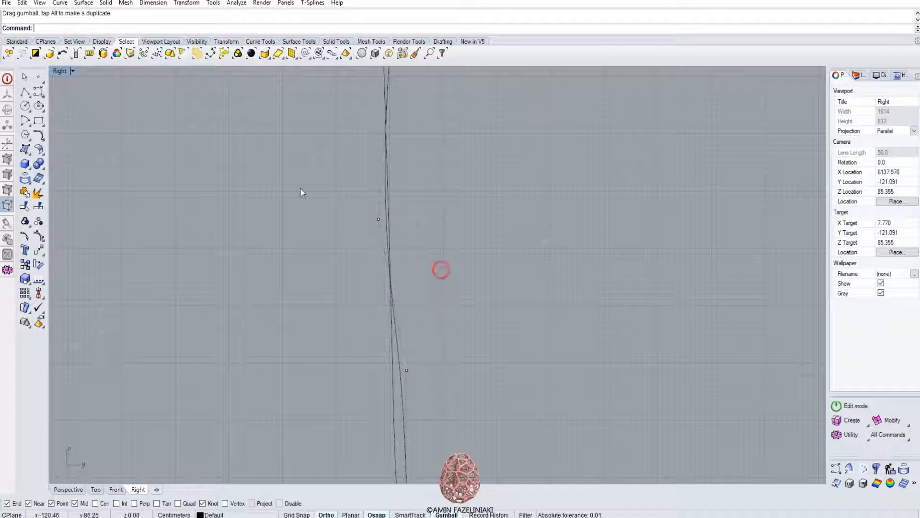
- Adjust the second curve's control points near the bottom profile in the Top view, and hide its points
double_click(68, 71)
scroll(264, 237, down, 2)
scroll(259, 236, up, 6)
right_drag(255, 235, 215, 198)
scroll(223, 161, up, 6)
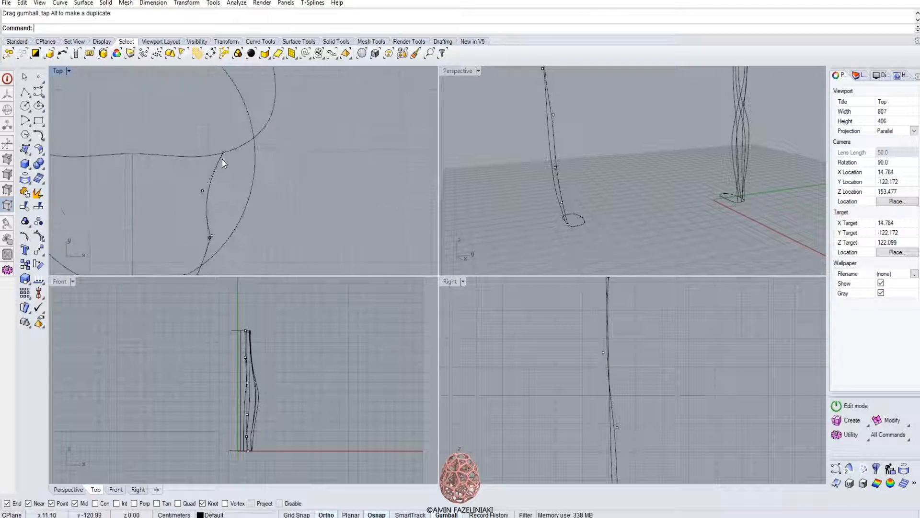
click(223, 153)
click(223, 153)
scroll(222, 156, up, 3)
drag(205, 163, 206, 174)
click(215, 138)
scroll(215, 138, down, 8)
scroll(192, 192, up, 5)
scroll(192, 192, down, 8)
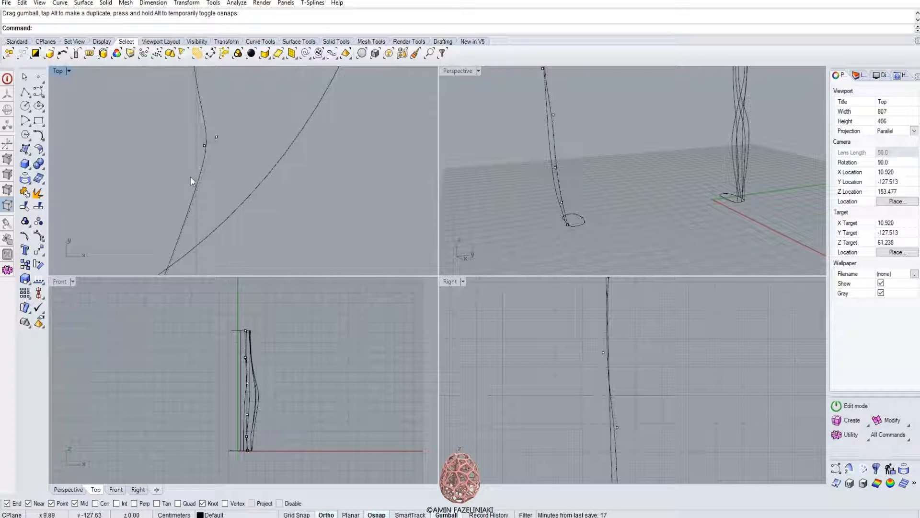
double_click(460, 71)
scroll(541, 245, down, 8)
right_drag(498, 259, 554, 336)
right_drag(571, 93, 544, 108)
key(Escape)
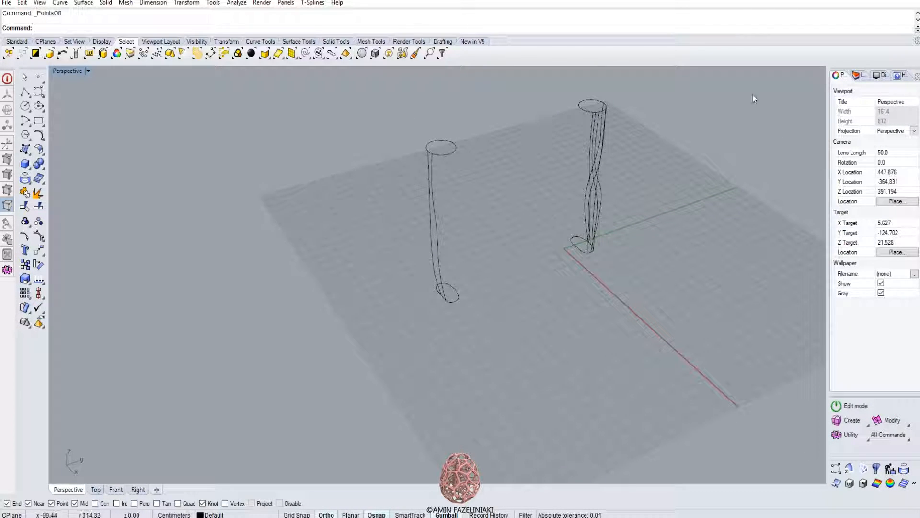
- Pull a third vertical curve out of the original leg along Y into the space between the two legs
scroll(569, 257, up, 5)
scroll(495, 200, down, 3)
right_drag(495, 200, 375, 218)
scroll(489, 240, down, 9)
scroll(508, 225, up, 5)
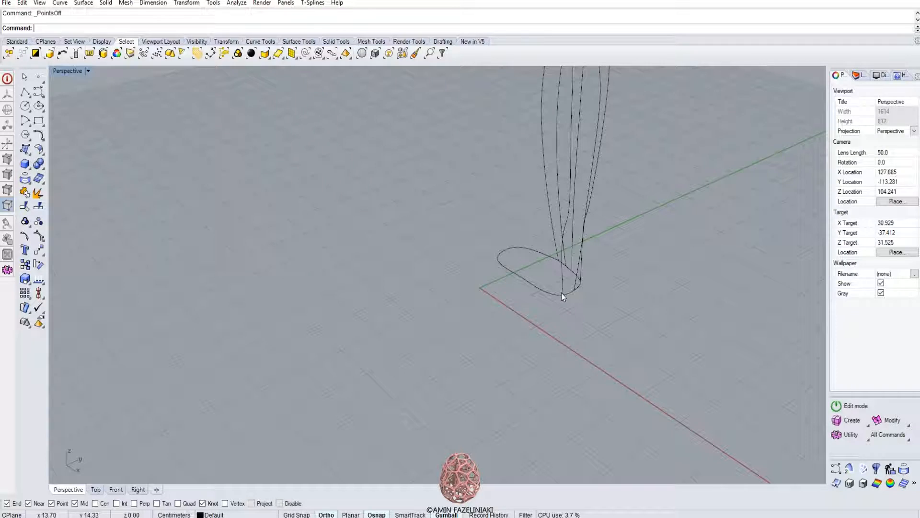
click(565, 289)
scroll(536, 287, down, 5)
key(Escape)
right_drag(418, 328, 409, 399)
click(477, 308)
drag(499, 224, 467, 260)
key(Escape)
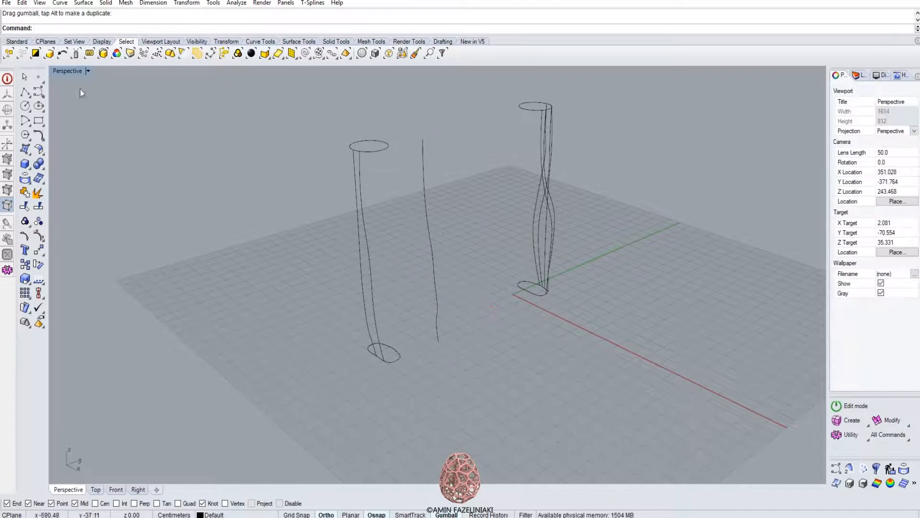
- Display the third curve's control points and raise one of them slightly in the Right view
double_click(68, 71)
scroll(557, 361, down, 10)
click(574, 350)
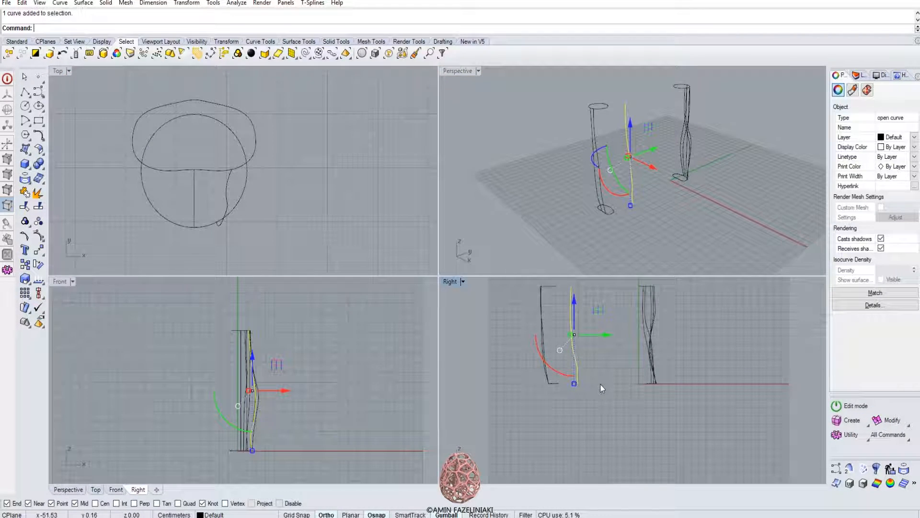
click(25, 236)
double_click(450, 282)
scroll(322, 249, up, 5)
right_drag(334, 277, 345, 371)
click(330, 227)
drag(330, 207, 331, 202)
click(362, 235)
- Try to shift an upper control point of the third curve along negative Y
right_drag(370, 290, 419, 345)
click(369, 198)
drag(394, 199, 357, 200)
key(ctrl+z)
right_drag(395, 300, 401, 254)
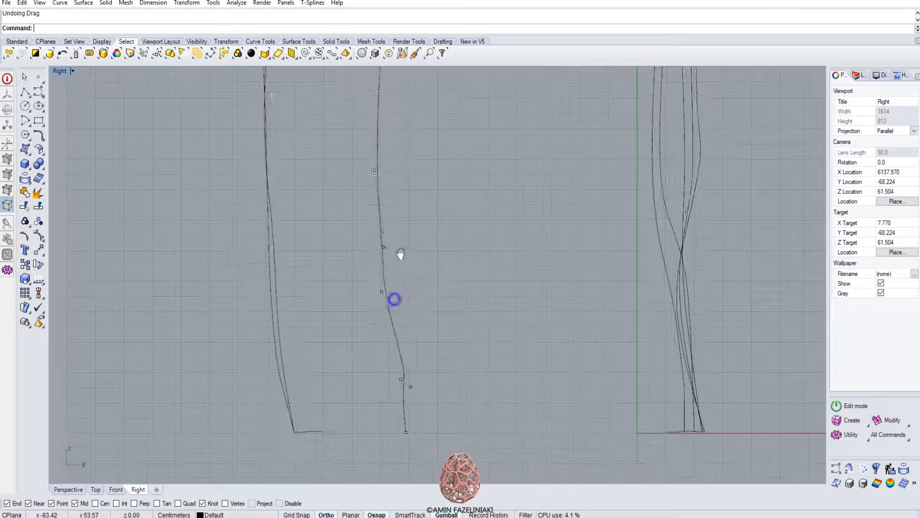
- Lower a mid-height control point of the third curve slightly, and hide its control points
click(383, 277)
drag(382, 258, 382, 262)
click(433, 326)
double_click(60, 71)
key(Escape)
scroll(627, 206, up, 7)
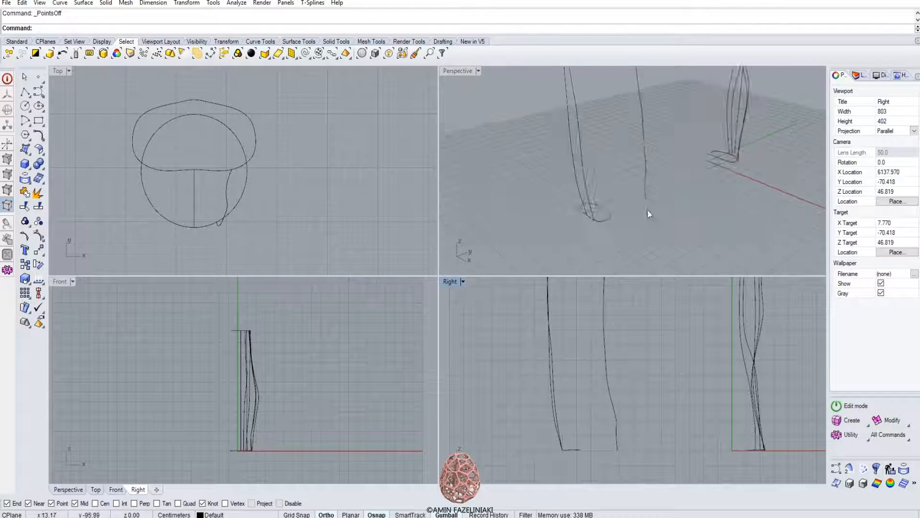
- Move the third curve along Y to the separate profiles and snap its lower end onto the bottom profile
click(644, 140)
drag(668, 75, 620, 128)
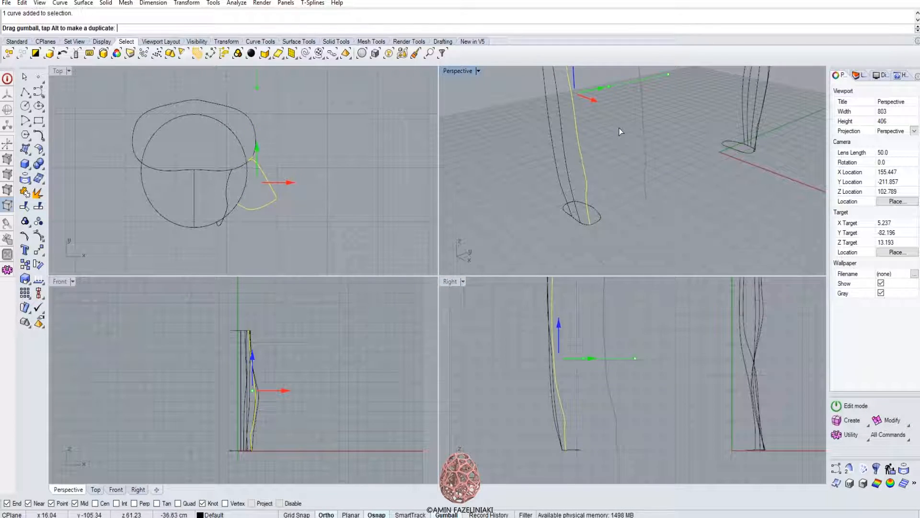
scroll(597, 234, up, 6)
click(666, 208)
click(663, 183)
scroll(669, 205, up, 6)
click(667, 205)
drag(668, 206, 686, 202)
scroll(628, 221, down, 3)
scroll(252, 157, up, 5)
scroll(453, 117, down, 3)
- Pull a fourth vertical curve out of the original leg along Y to just beside the separate profiles
double_click(458, 71)
scroll(507, 245, down, 10)
click(470, 290)
scroll(460, 283, down, 7)
scroll(451, 211, up, 7)
right_drag(444, 205, 645, 352)
scroll(645, 351, up, 5)
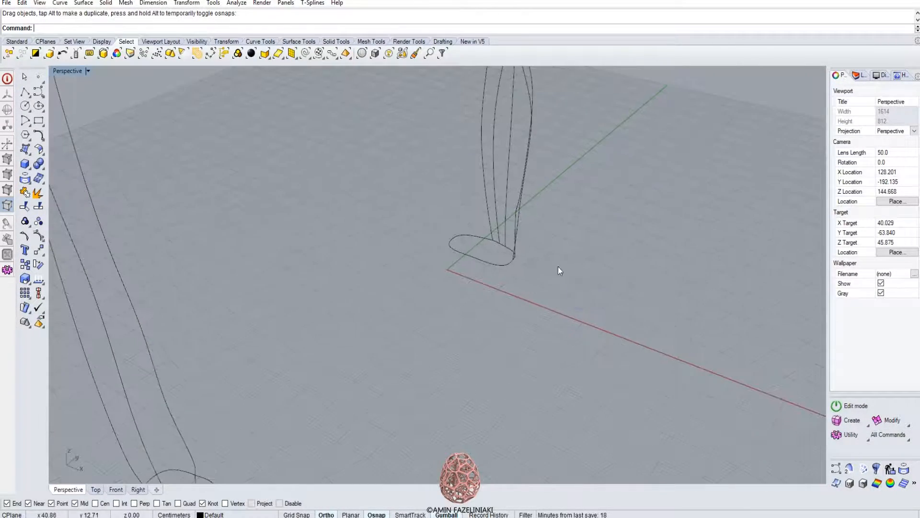
click(514, 250)
click(546, 273)
scroll(541, 269, down, 4)
right_drag(532, 249, 576, 218)
drag(638, 218, 435, 252)
right_drag(431, 341, 444, 345)
right_drag(403, 281, 366, 241)
key(Escape)
- Display the fourth curve's control points and raise a mid-height one slightly in the Right view
right_drag(358, 245, 362, 266)
click(392, 206)
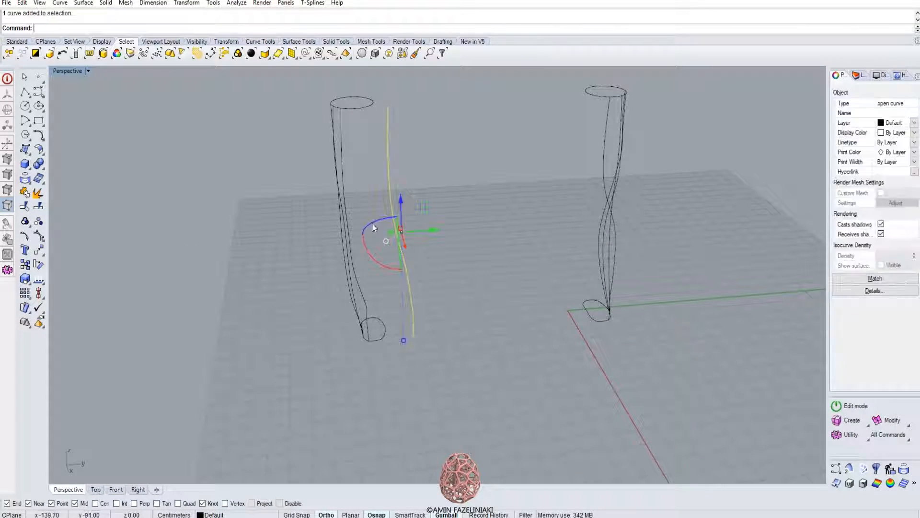
click(37, 235)
double_click(59, 68)
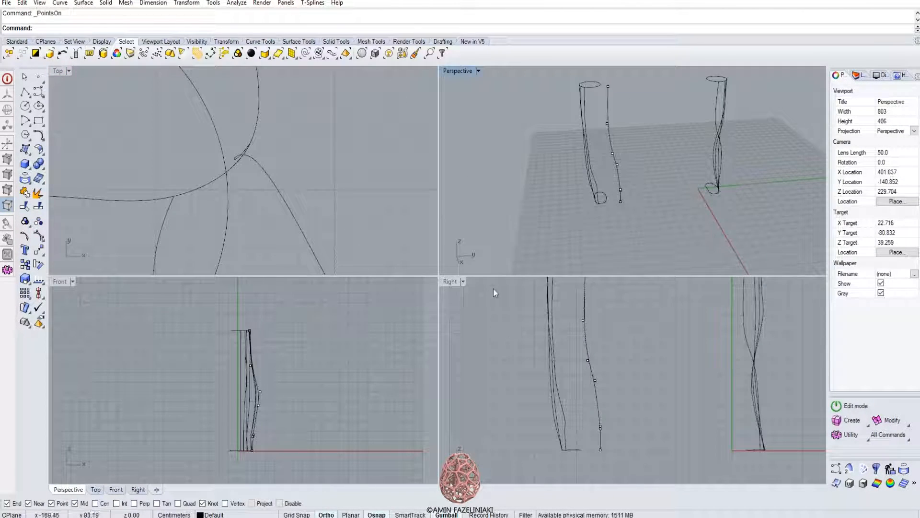
double_click(449, 283)
scroll(402, 304, up, 5)
click(396, 312)
drag(397, 286, 397, 281)
click(487, 382)
scroll(521, 344, down, 8)
scroll(481, 402, up, 6)
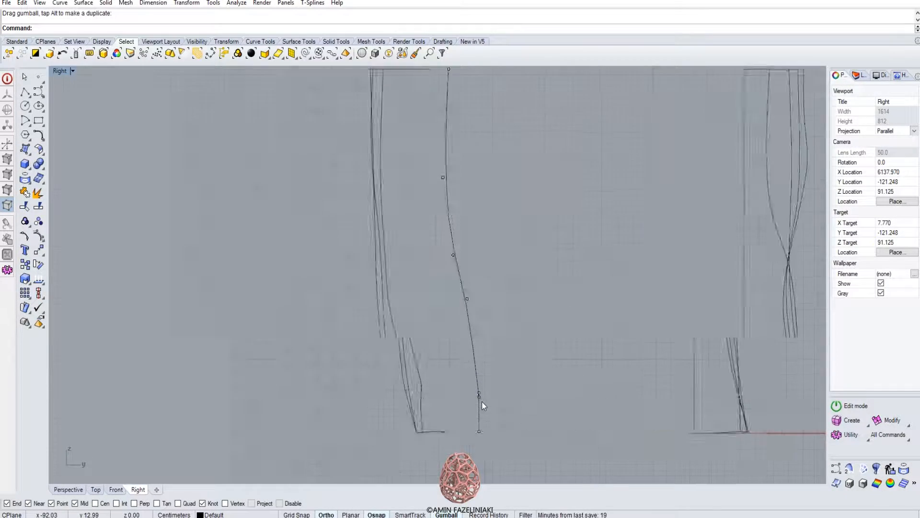
- Try to raise a lower control point of the fourth curve slightly, then undo the change
click(482, 341)
drag(481, 317, 482, 312)
click(552, 349)
scroll(473, 344, down, 8)
key(ctrl+z)
scroll(427, 363, down, 10)
- Hide the fourth curve's control points and move the curve along Y to the separate profiles, snapping its lower end onto the bottom profile
click(427, 363)
right_drag(418, 328, 477, 338)
key(Escape)
double_click(56, 70)
scroll(619, 203, up, 5)
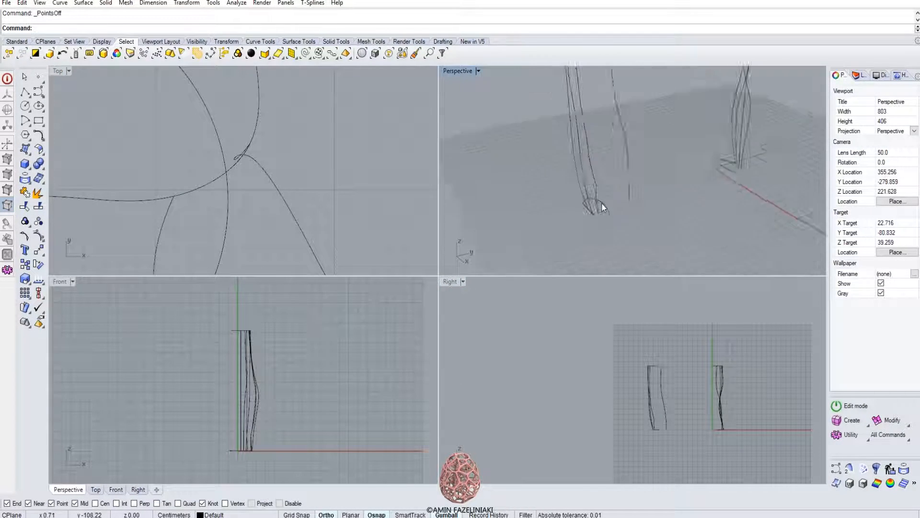
click(675, 199)
drag(673, 199, 588, 231)
click(329, 102)
- Pull a fifth vertical curve out of the original leg along Y into the gap before the separate profiles
double_click(461, 72)
scroll(403, 242, down, 6)
right_drag(402, 245, 418, 216)
scroll(443, 242, down, 8)
scroll(436, 223, up, 8)
scroll(419, 218, up, 4)
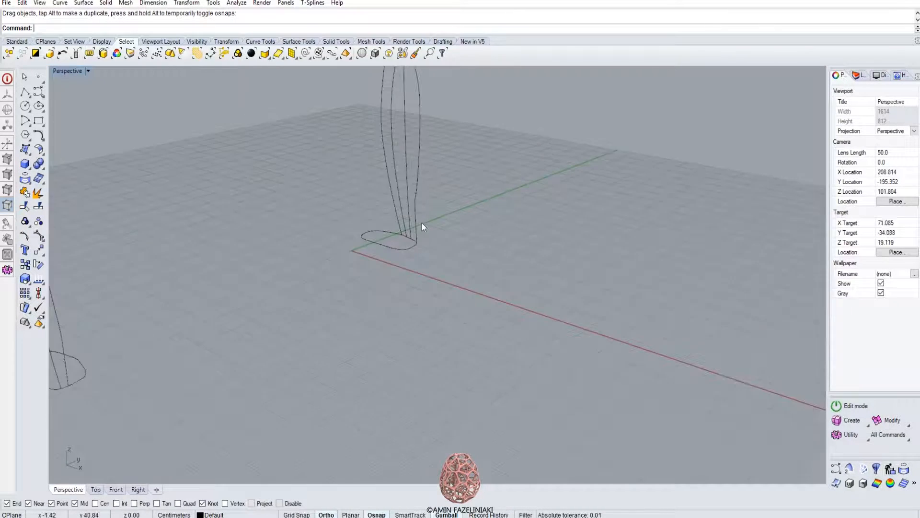
click(421, 162)
right_drag(422, 162, 488, 108)
drag(434, 123, 411, 132)
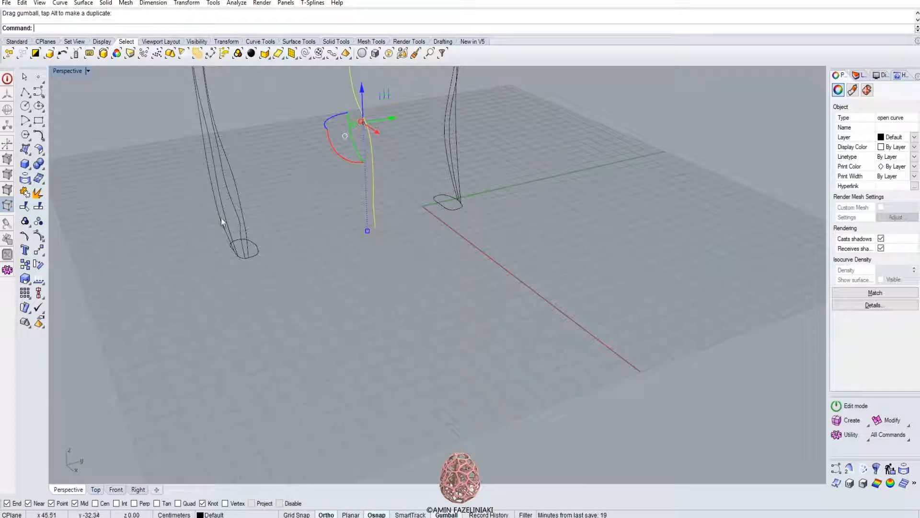
- Display the fifth curve's control points in the Right view and shift a mid-height one slightly along Y
double_click(67, 71)
click(672, 419)
right_drag(671, 422, 562, 397)
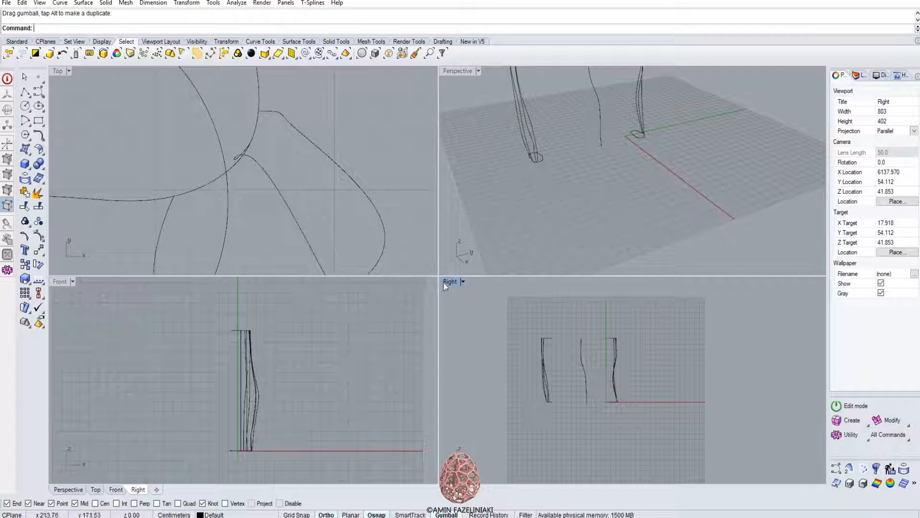
double_click(450, 282)
click(362, 284)
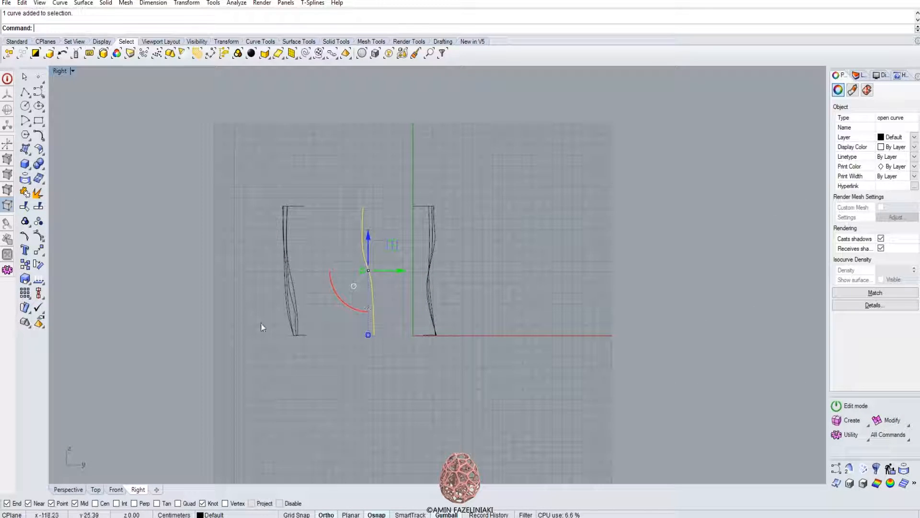
click(39, 235)
scroll(369, 285, up, 8)
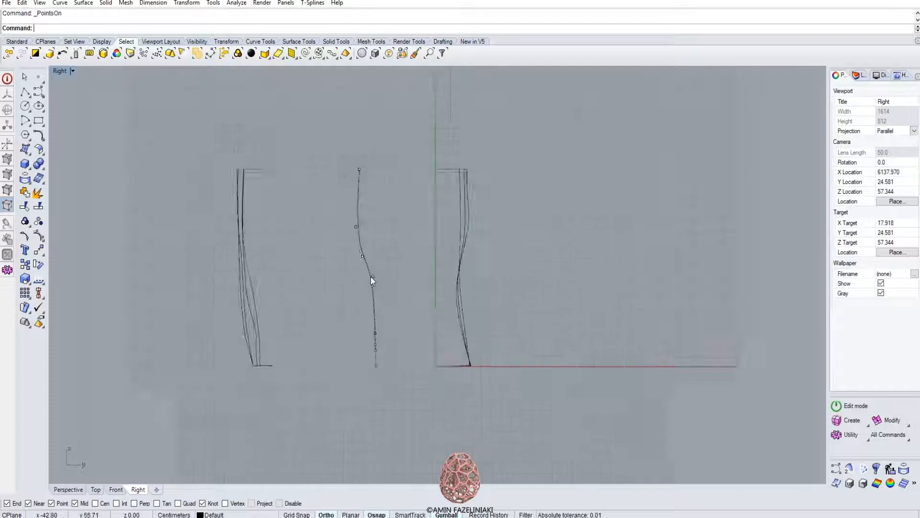
click(367, 279)
drag(392, 281, 384, 279)
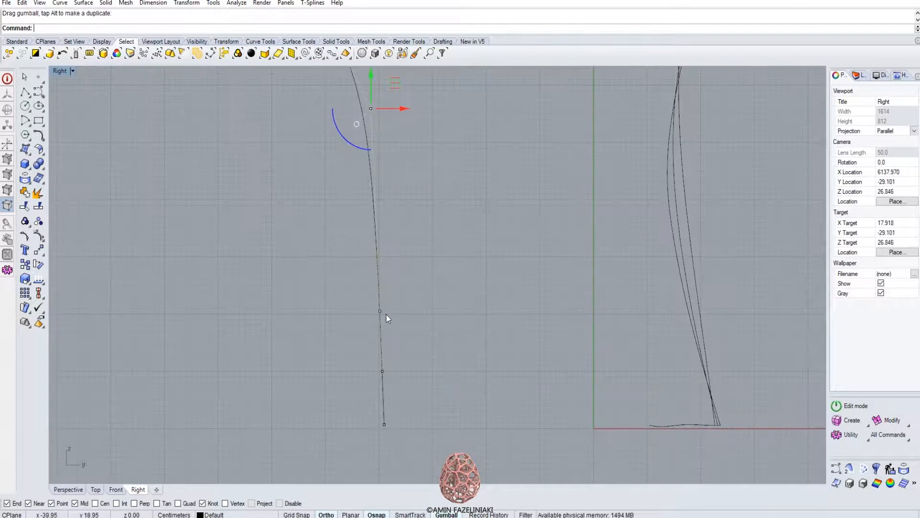
- Try to shift a lower control point of the fifth curve slightly along Y, then undo the drag
click(386, 313)
click(380, 310)
drag(400, 312, 393, 313)
scroll(277, 283, down, 10)
click(269, 274)
right_drag(254, 257, 381, 399)
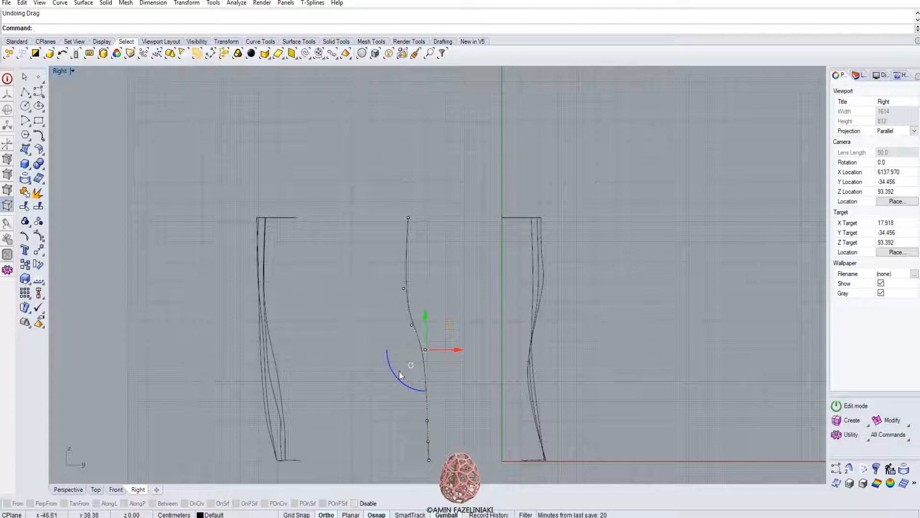
scroll(341, 355, down, 3)
- Hide the fifth curve's control points and move the curve to the separate profiles, snapping its lower end onto the bottom profile
key(Escape)
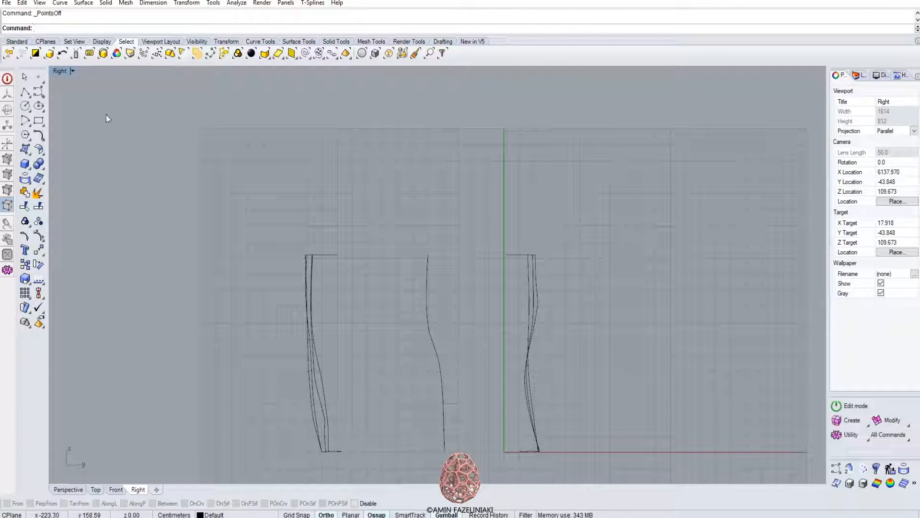
double_click(59, 71)
scroll(319, 179, down, 6)
scroll(557, 164, down, 6)
right_drag(557, 164, 529, 184)
scroll(556, 166, up, 8)
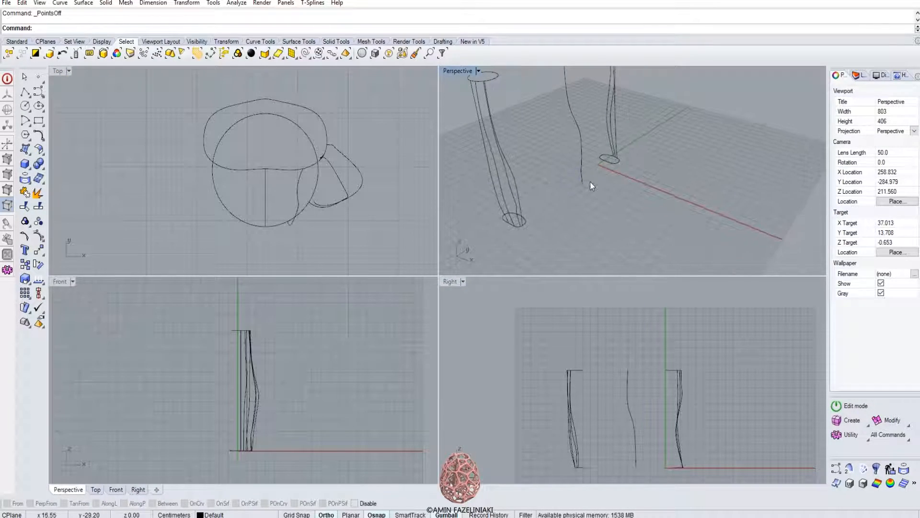
click(582, 168)
drag(596, 118, 553, 168)
scroll(553, 168, up, 10)
scroll(490, 186, down, 4)
drag(512, 193, 482, 206)
click(524, 144)
scroll(522, 151, down, 10)
right_drag(519, 159, 480, 127)
- Pull a sixth vertical curve out of the original leg along Y into the gap between the two legs
double_click(460, 71)
scroll(396, 232, down, 6)
right_drag(396, 232, 394, 188)
scroll(392, 243, up, 8)
click(386, 176)
drag(412, 114, 340, 139)
click(320, 187)
right_drag(320, 243, 278, 209)
- Move the sixth curve to the separate profiles and snap its lower end onto the bottom profile
double_click(68, 74)
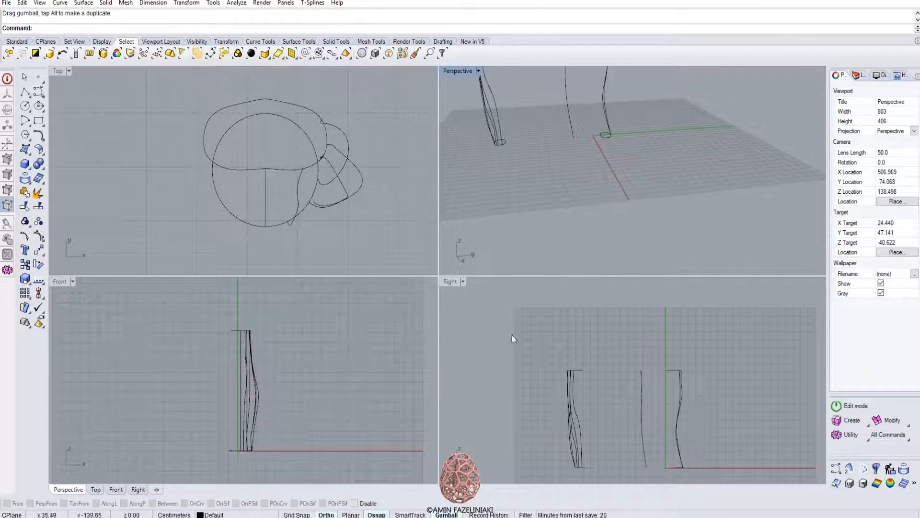
scroll(608, 397, down, 2)
scroll(623, 407, up, 5)
click(613, 411)
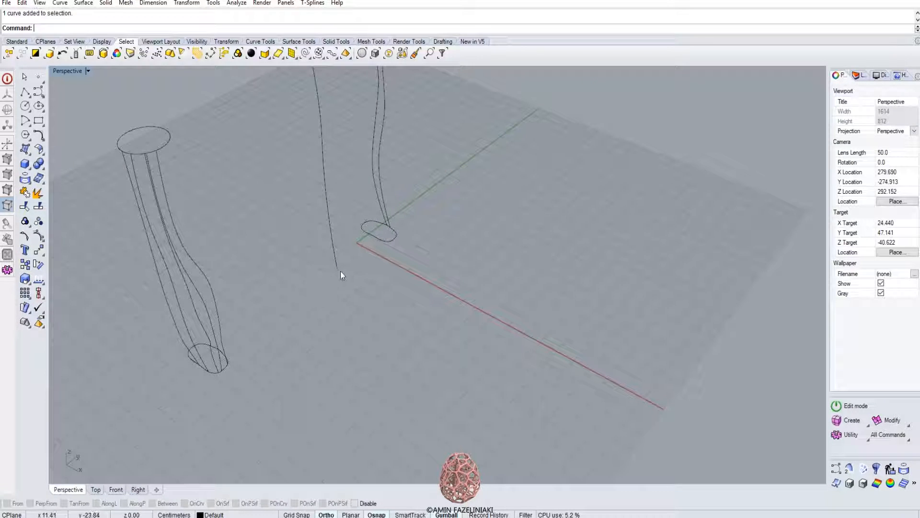
drag(337, 270, 195, 332)
right_drag(237, 348, 195, 333)
drag(195, 333, 238, 181)
right_drag(195, 332, 238, 180)
scroll(238, 180, up, 8)
drag(238, 181, 258, 216)
- Pull the two remaining vertical curves out of the original leg along Y, spaced apart from each other
scroll(280, 260, down, 8)
right_drag(294, 269, 401, 284)
scroll(402, 283, up, 9)
drag(406, 233, 368, 204)
drag(411, 102, 257, 186)
click(345, 185)
click(308, 153)
click(303, 143)
click(307, 145)
click(401, 310)
right_drag(403, 312, 417, 294)
scroll(336, 281, down, 6)
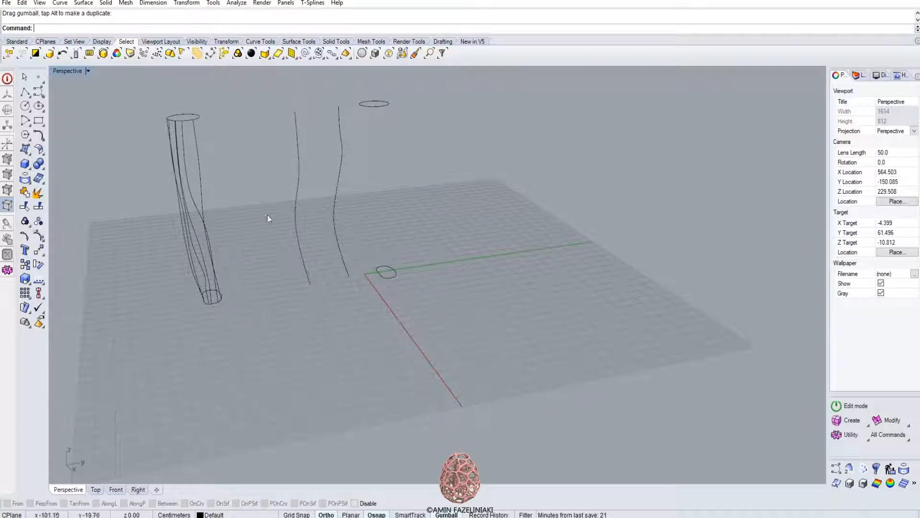
- Move the seventh curve slightly closer to the separate profiles along Y in the Right view
double_click(72, 71)
click(594, 385)
drag(627, 378, 604, 376)
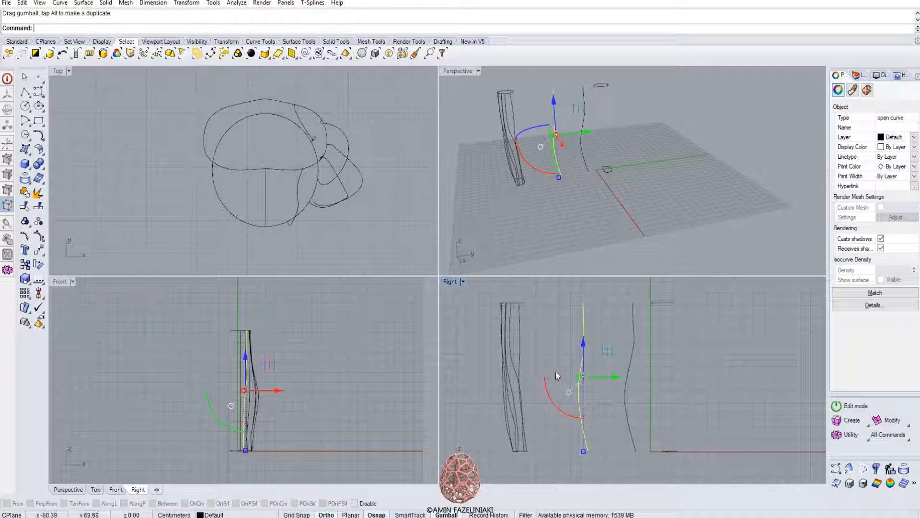
- Try to shift a mid-height control point of the seventh curve in the Right view, undo the drag, and hide the control points
click(38, 235)
scroll(577, 383, up, 3)
click(578, 385)
drag(606, 387, 608, 390)
right_drag(597, 349, 602, 367)
key(ctrl+z)
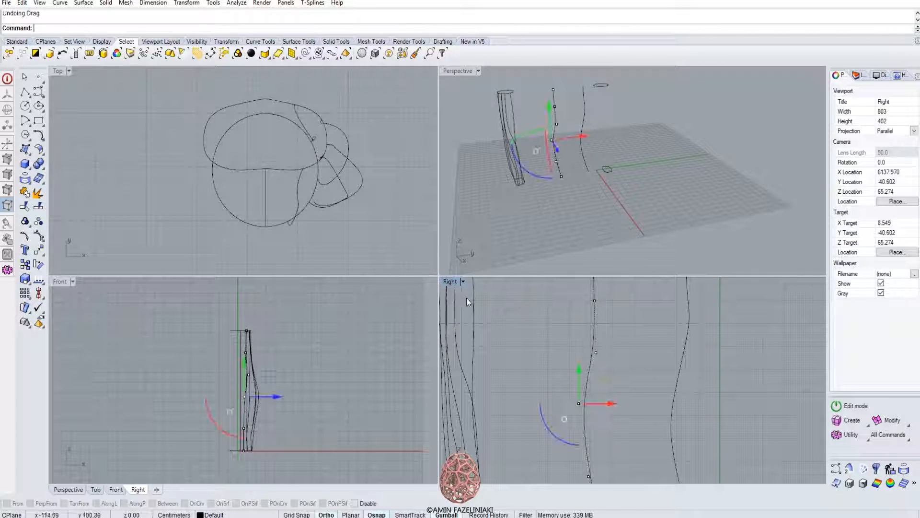
key(Escape)
scroll(481, 308, down, 4)
right_drag(482, 307, 502, 322)
key(Escape)
- Move the seventh curve to the separate profiles and snap its lower end onto the bottom profile
double_click(453, 282)
double_click(68, 73)
right_drag(593, 188, 511, 120)
double_click(467, 69)
scroll(545, 291, down, 4)
scroll(350, 221, up, 8)
drag(502, 347, 371, 321)
scroll(451, 366, down, 5)
right_drag(462, 366, 462, 283)
- Display the last vertical curve's control points in the Right view, raise an upper one slightly, and hide the points
click(524, 287)
double_click(67, 71)
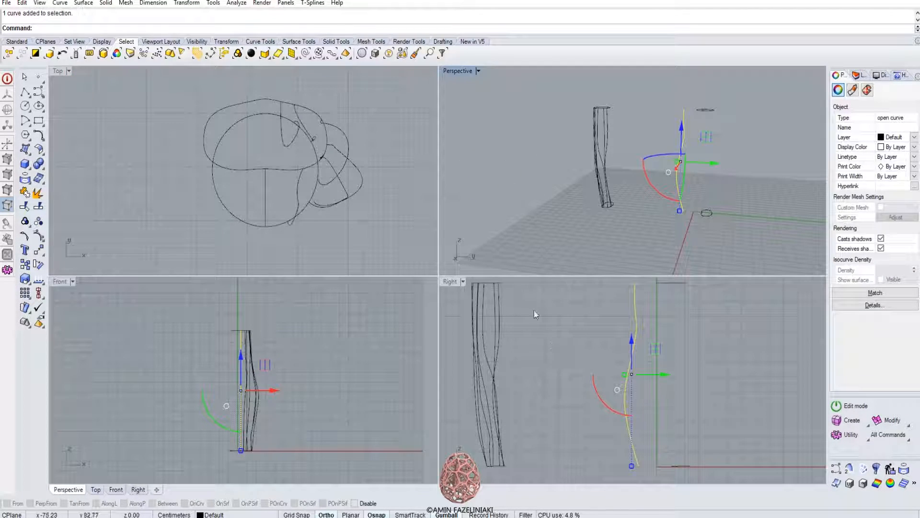
double_click(450, 282)
right_drag(594, 339, 610, 373)
click(35, 226)
click(458, 179)
drag(458, 179, 457, 169)
click(428, 286)
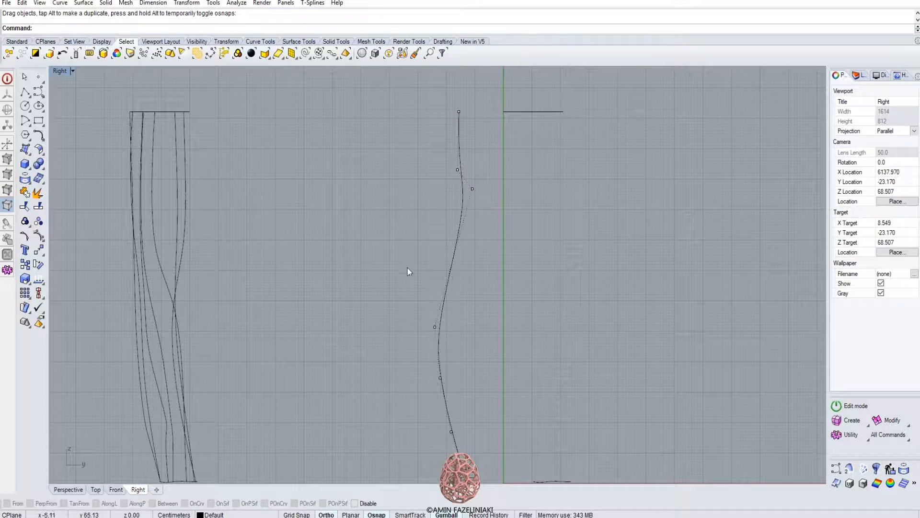
scroll(428, 285, down, 5)
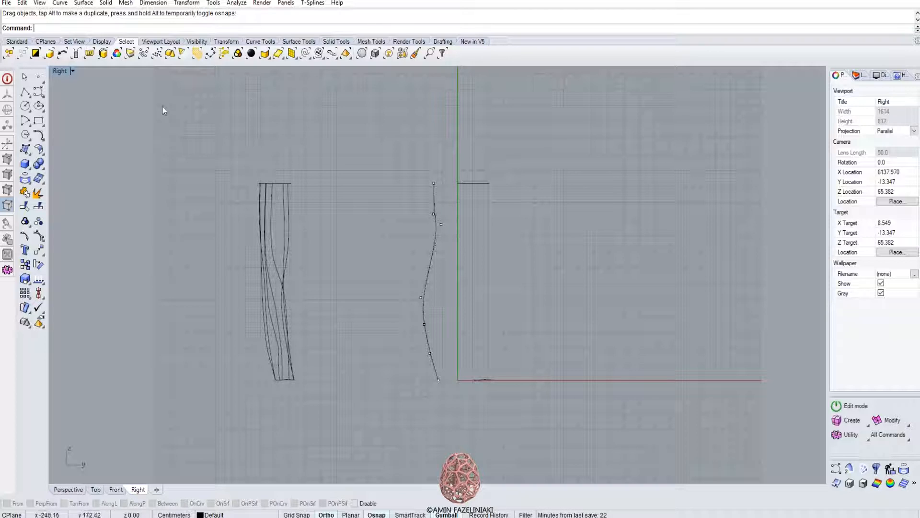
key(Escape)
double_click(63, 70)
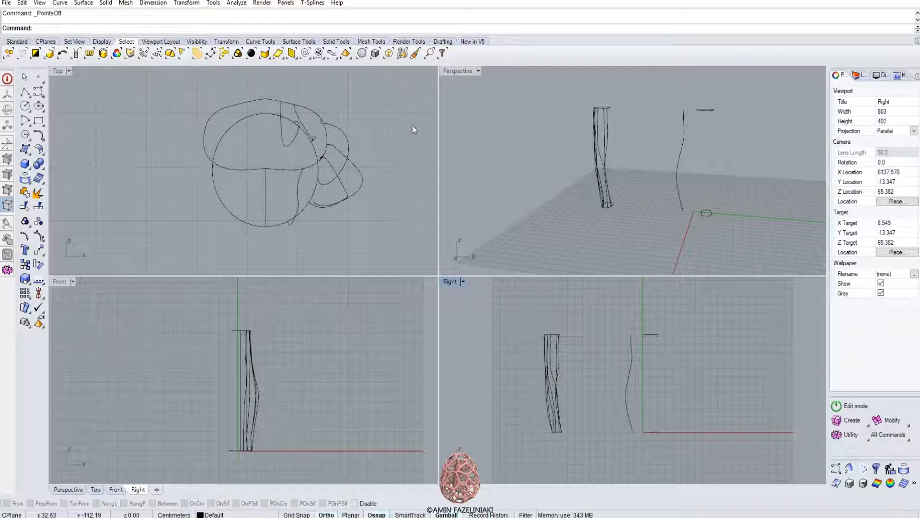
- Move the last vertical curve to the separate profiles and snap its lower end onto the bottom profile
double_click(458, 71)
right_drag(580, 265, 416, 311)
click(374, 386)
drag(375, 387, 468, 316)
scroll(455, 321, up, 12)
click(471, 361)
scroll(471, 354, down, 10)
- Delete the original leg's leftover top and bottom profile curves
right_drag(462, 345, 416, 359)
drag(343, 185, 269, 454)
key(Delete)
- Mirror the off-centre vertical curves with copies in the Front view across a vertical plane through the top profile's centre
scroll(427, 374, down, 6)
right_drag(427, 375, 277, 308)
double_click(76, 70)
right_drag(273, 370, 261, 378)
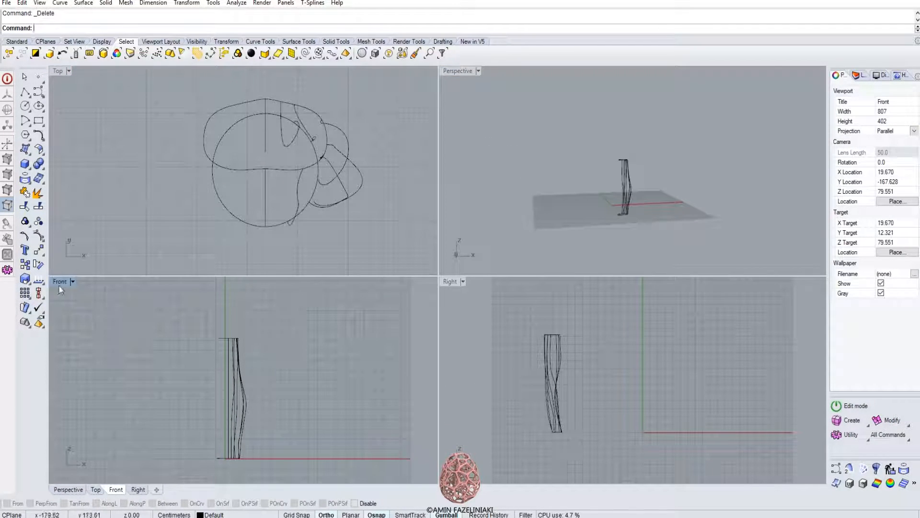
key(ctrl+m)
scroll(442, 258, up, 3)
drag(442, 257, 410, 305)
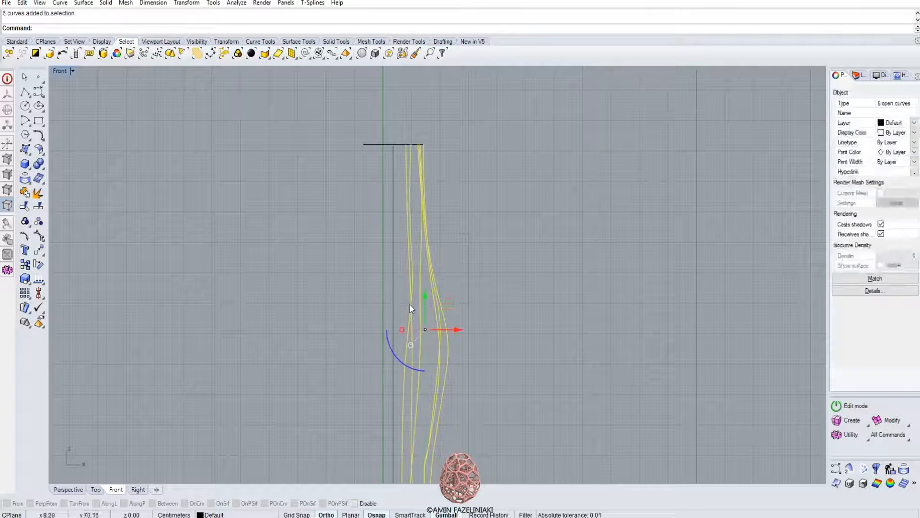
text(Mirror)
key(Return)
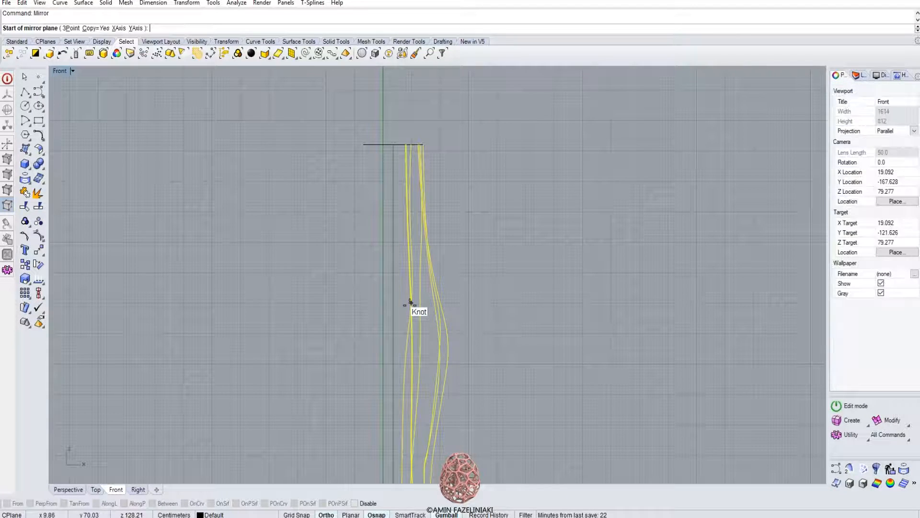
click(394, 144)
click(392, 205)
key(Escape)
- Delete the rebuilt leg's bottom and top profile curves in the Perspective view
key(ctrl+m)
double_click(455, 71)
right_drag(537, 298, 312, 315)
scroll(405, 314, up, 10)
right_drag(452, 338, 442, 359)
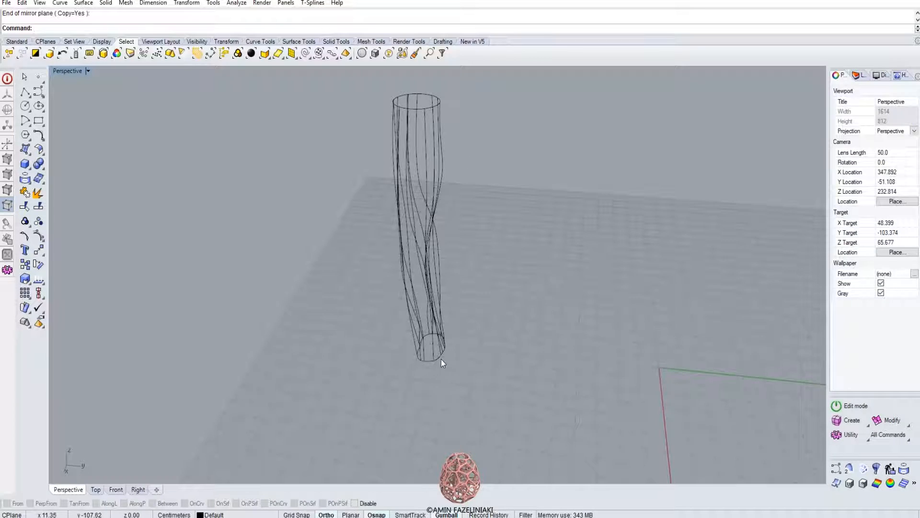
click(436, 360)
key(Delete)
click(424, 94)
key(Delete)
right_drag(496, 184, 455, 268)
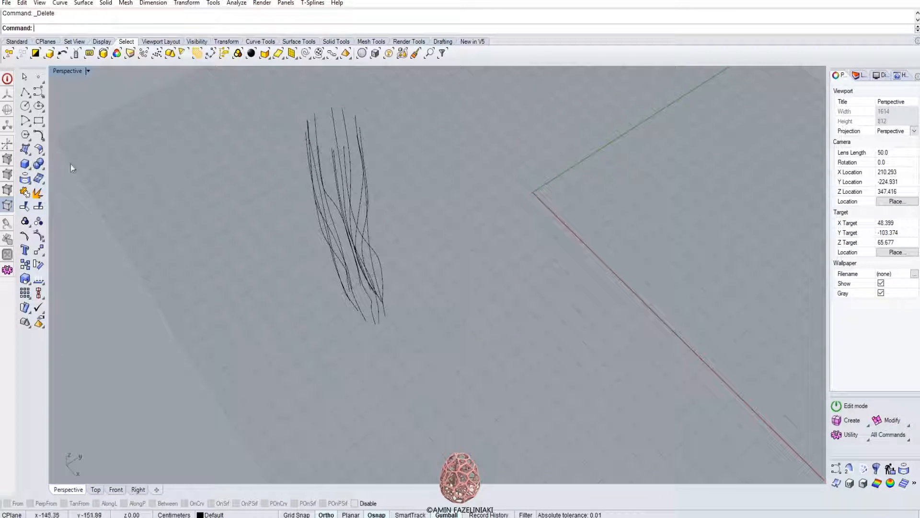
click(84, 4)
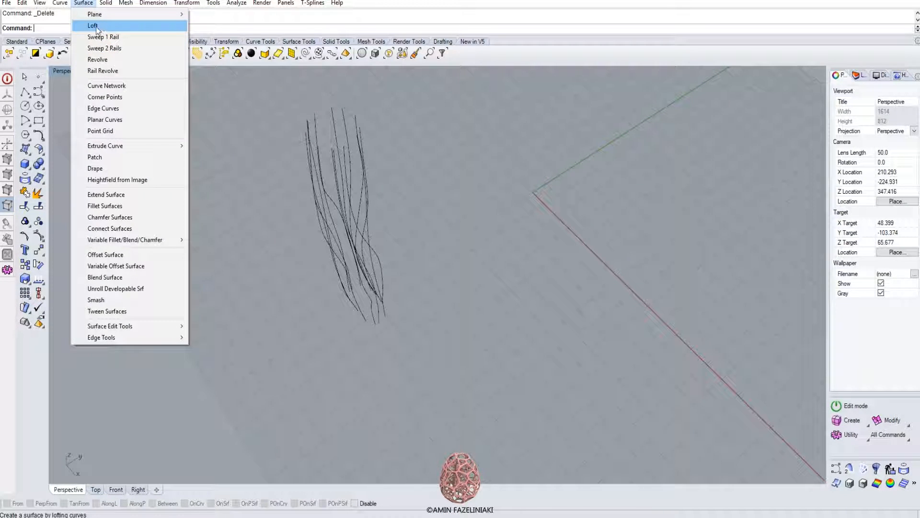
click(105, 26)
scroll(369, 342, up, 5)
click(363, 344)
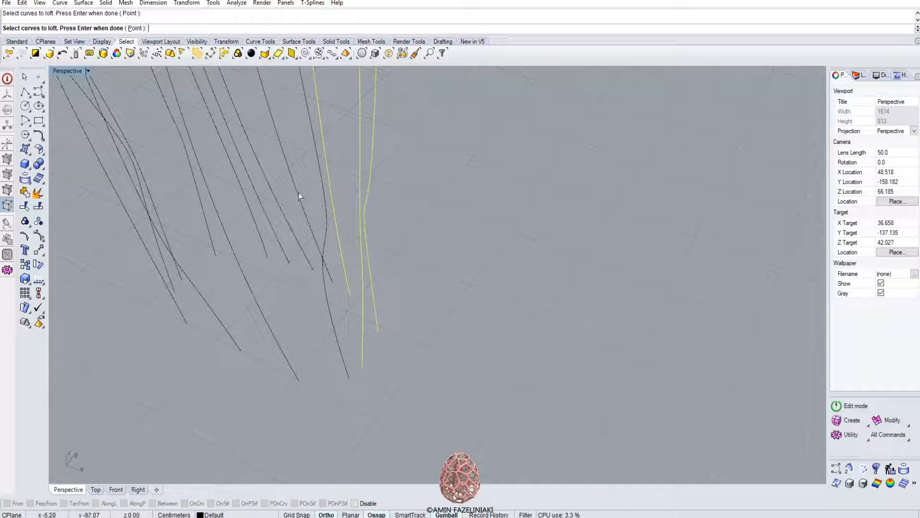
right_drag(298, 193, 291, 214)
click(263, 284)
click(242, 286)
click(187, 267)
right_drag(193, 276, 303, 317)
scroll(194, 275, down, 3)
click(305, 324)
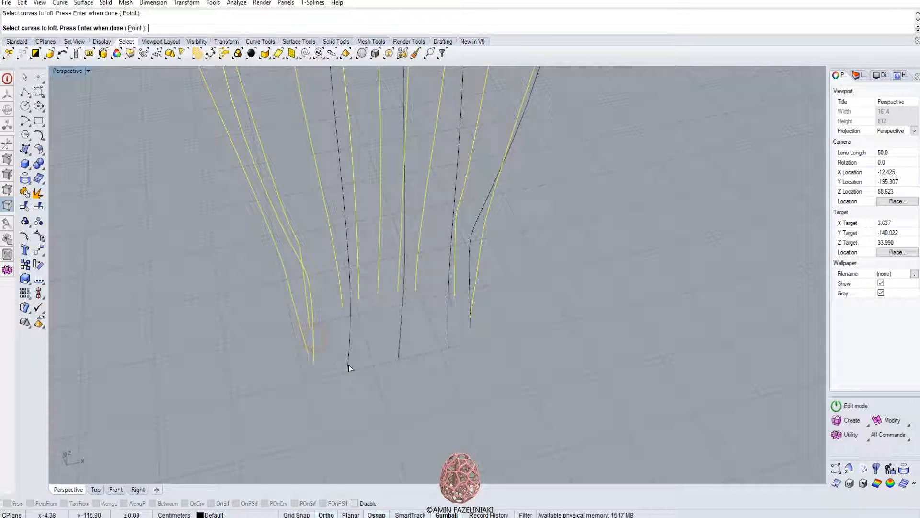
click(398, 356)
click(449, 342)
right_drag(449, 342, 558, 379)
scroll(407, 389, down, 10)
right_drag(360, 326, 332, 280)
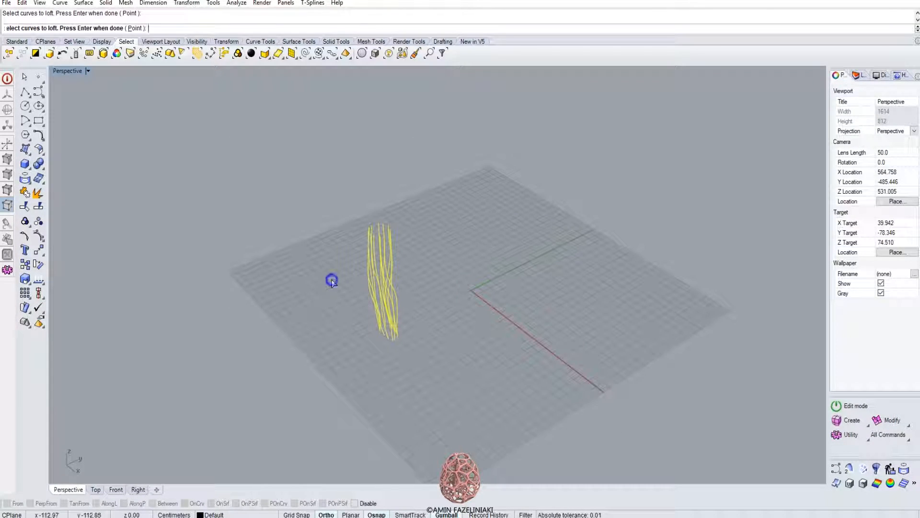
right_click(331, 280)
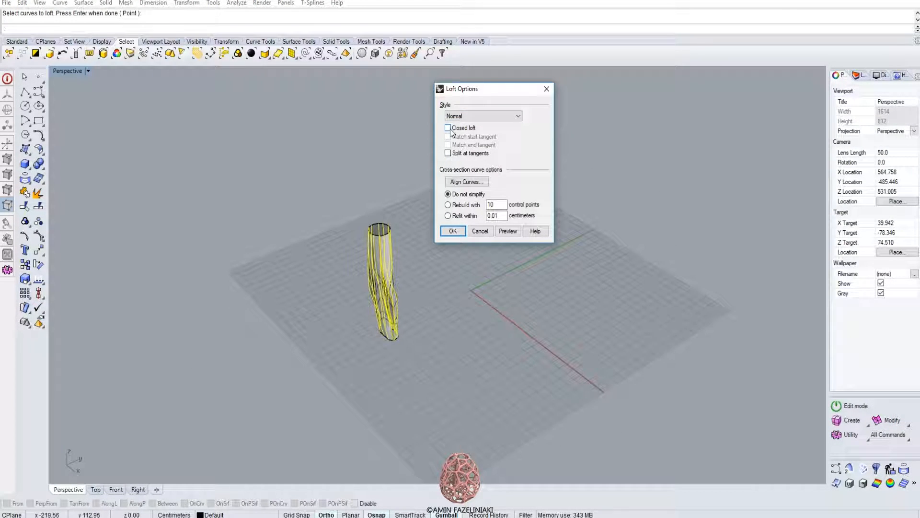
click(480, 231)
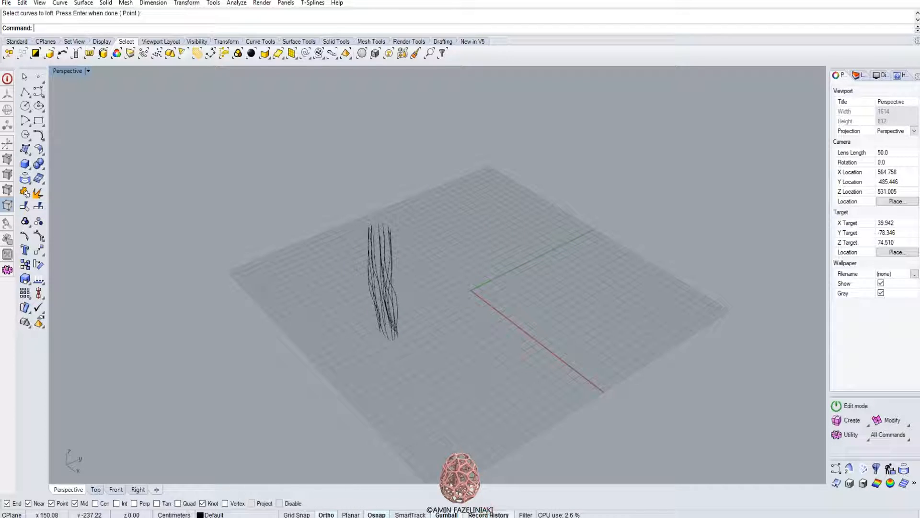
- Start a loft with history recording on and pick the leg's vertical curves in order around their lower ends
click(84, 2)
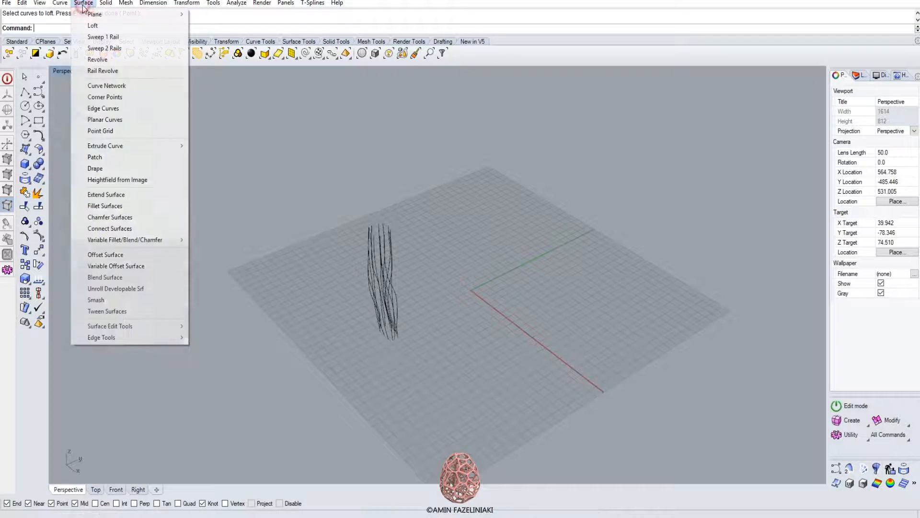
click(94, 30)
scroll(447, 327, up, 6)
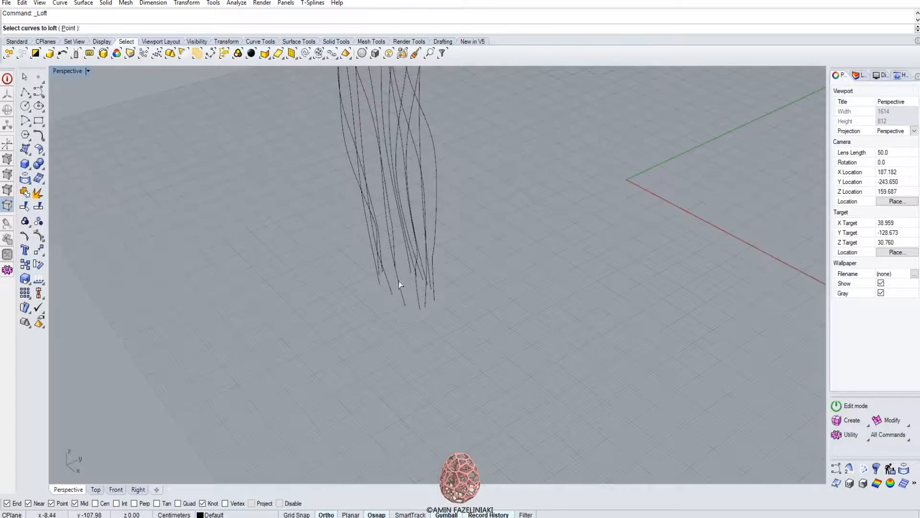
click(467, 318)
right_drag(468, 320, 493, 329)
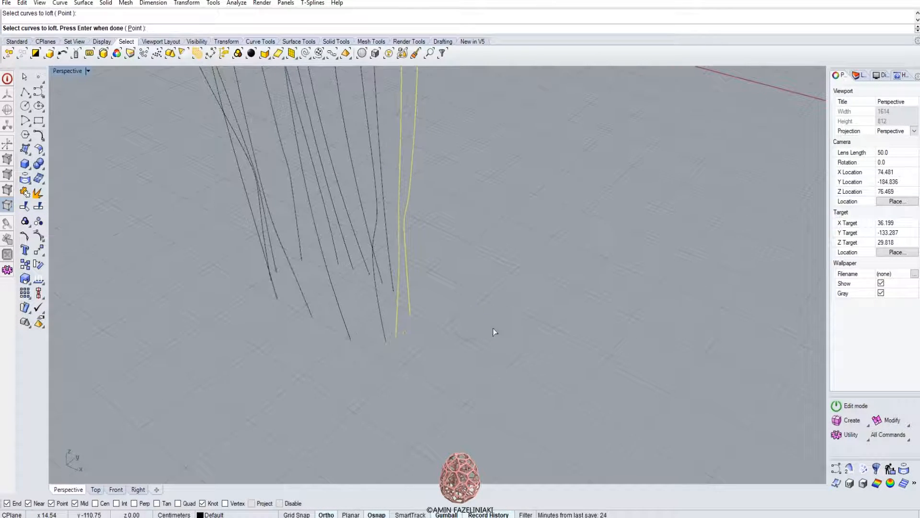
click(388, 266)
click(366, 224)
click(359, 247)
click(337, 249)
click(300, 246)
right_drag(300, 246, 272, 419)
scroll(283, 349, up, 3)
right_drag(327, 339, 468, 301)
scroll(445, 330, down, 12)
right_click(450, 280)
- Preview and create the leg surface as a closed loft
drag(485, 92, 291, 115)
right_drag(478, 235, 335, 247)
click(256, 156)
click(317, 259)
mouse_move(479, 308)
right_down()
mouse_move(503, 349)
mouse_move(350, 304)
mouse_move(476, 295)
right_up()
click(260, 258)
- Set the Perspective view's display mode to Shaded
right_drag(269, 261, 578, 310)
scroll(416, 292, up, 10)
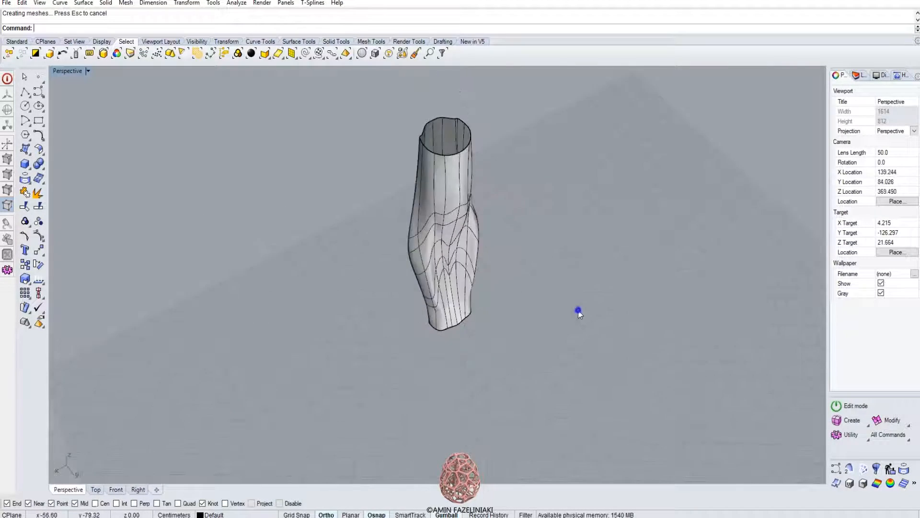
scroll(458, 296, up, 5)
right_drag(462, 294, 432, 189)
right_drag(483, 245, 439, 243)
click(428, 233)
click(455, 259)
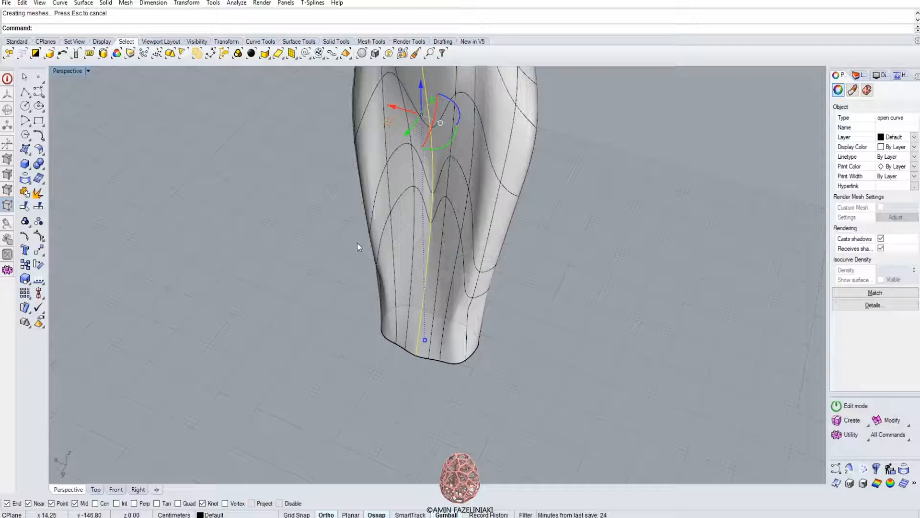
click(39, 221)
mouse_move(265, 239)
right_down()
mouse_move(479, 243)
mouse_move(376, 240)
right_up()
click(87, 71)
click(82, 107)
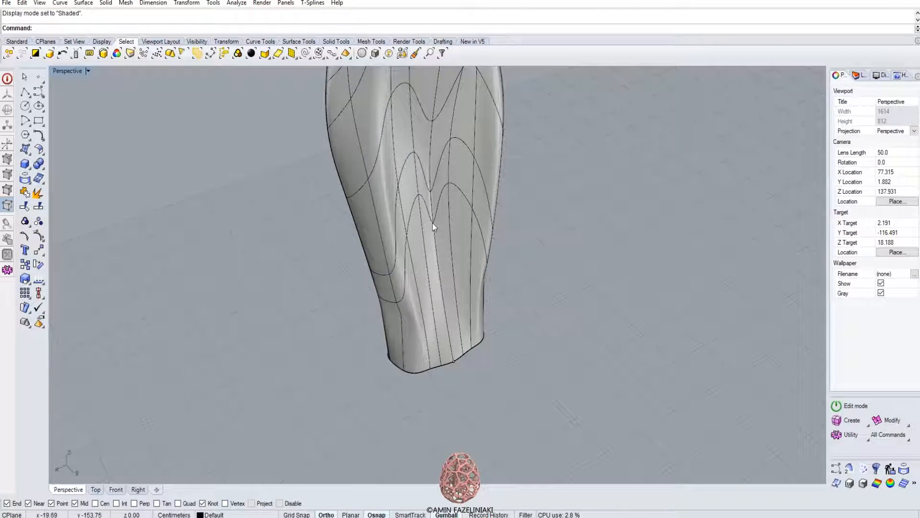
- Show the control points of a vertical curve on the lower leg and shift one point sideways to reshape the surface
right_drag(433, 223, 150, 206)
mouse_move(325, 261)
right_down()
mouse_move(266, 249)
mouse_move(201, 196)
right_up()
click(458, 311)
click(499, 338)
click(39, 221)
click(471, 188)
click(503, 214)
right_drag(493, 209, 540, 262)
drag(471, 191, 495, 200)
- Nudge another control point of the same curve near the leg's lower end to smooth the surface
right_drag(589, 262, 446, 243)
click(441, 352)
right_drag(477, 374, 467, 257)
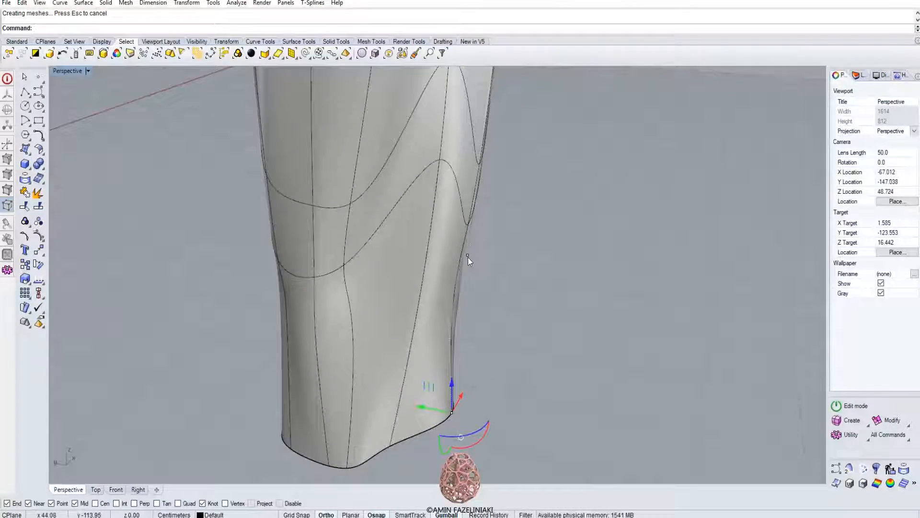
drag(521, 266, 521, 267)
drag(433, 287, 444, 289)
- Examine the lower part of the lofted leg from several sides for uneven areas
right_drag(534, 307, 378, 312)
scroll(491, 298, down, 12)
right_drag(491, 298, 542, 295)
scroll(469, 195, down, 3)
right_drag(512, 249, 407, 251)
scroll(484, 249, up, 9)
scroll(482, 249, up, 5)
scroll(458, 225, down, 12)
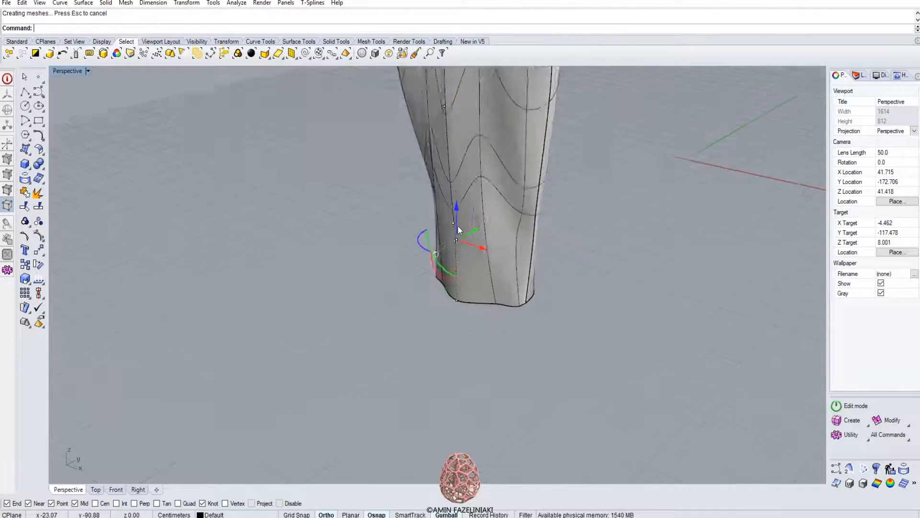
scroll(476, 191, up, 5)
scroll(459, 216, down, 8)
right_drag(460, 217, 431, 211)
scroll(418, 207, up, 6)
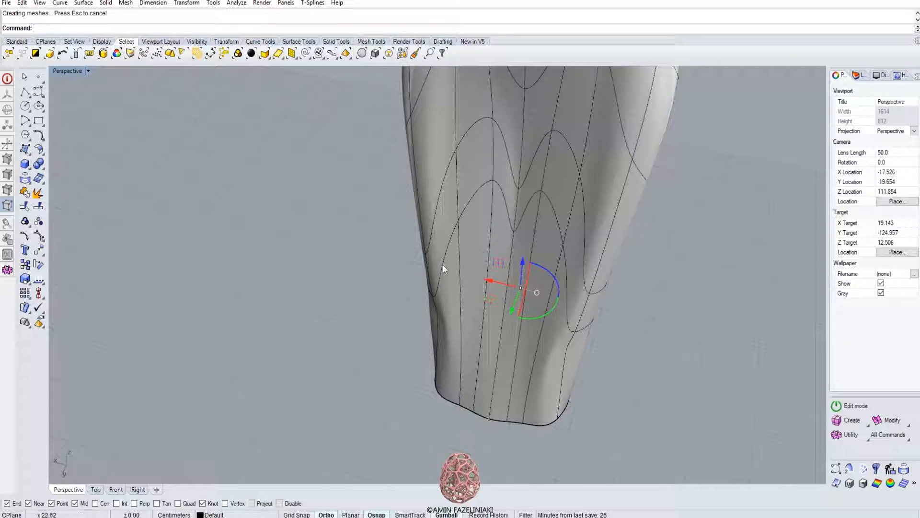
scroll(443, 264, down, 7)
right_drag(443, 264, 481, 254)
- Try moving a control point on the vertical curve at the lower leg's side edge and undo the move
scroll(447, 291, up, 10)
click(459, 277)
right_click(459, 277)
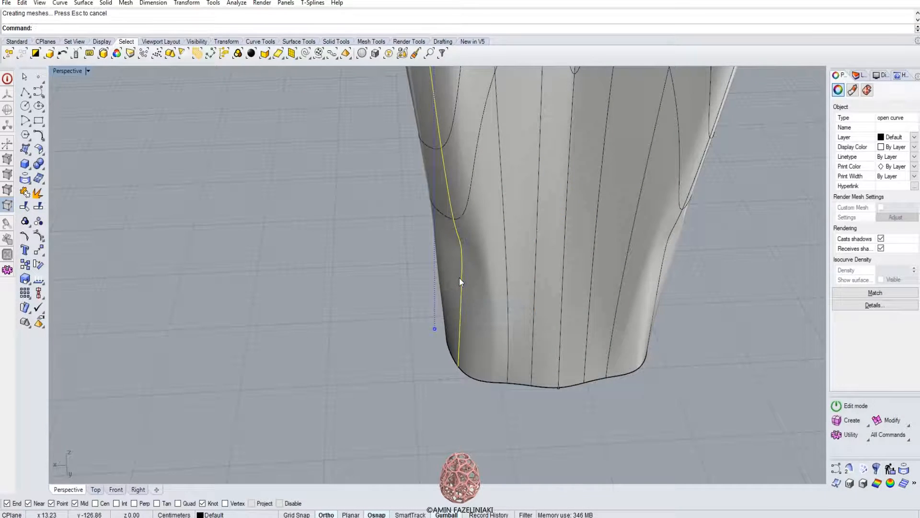
click(38, 235)
click(458, 302)
click(492, 326)
right_drag(460, 312, 377, 284)
drag(418, 265, 420, 246)
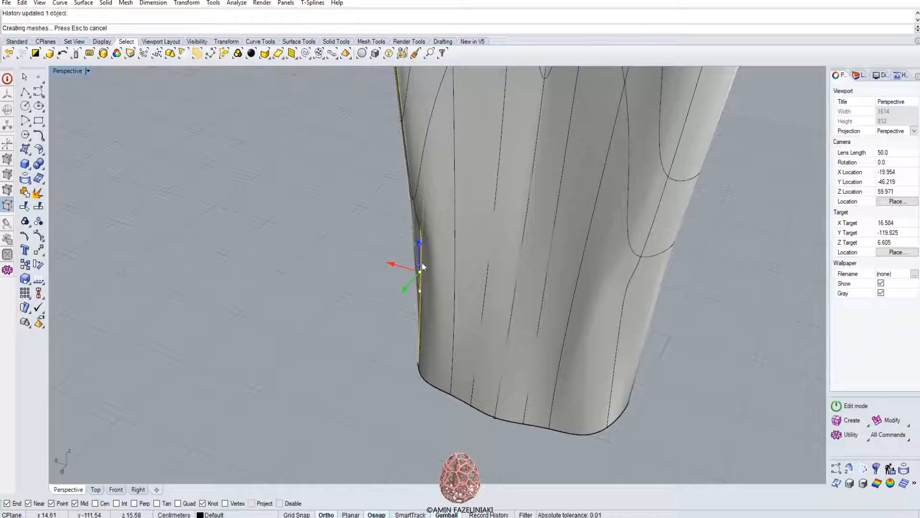
right_drag(393, 283, 390, 290)
key(ctrl+z)
click(390, 291)
- Hide the curve's control points and examine the whole leg surface from above and below
scroll(508, 263, down, 6)
right_drag(454, 297, 317, 302)
scroll(488, 319, down, 8)
right_drag(488, 269, 489, 113)
scroll(503, 232, up, 5)
scroll(516, 212, down, 7)
key(Escape)
scroll(567, 252, down, 4)
- Try offsetting the leg surface inward by 3 cm into a solid and undo the offset
scroll(549, 225, up, 7)
scroll(530, 405, up, 5)
click(562, 398)
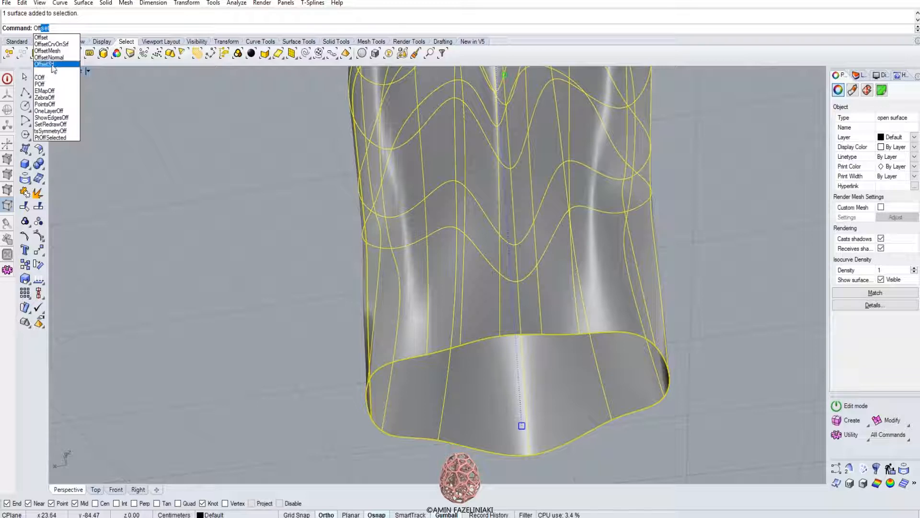
click(45, 64)
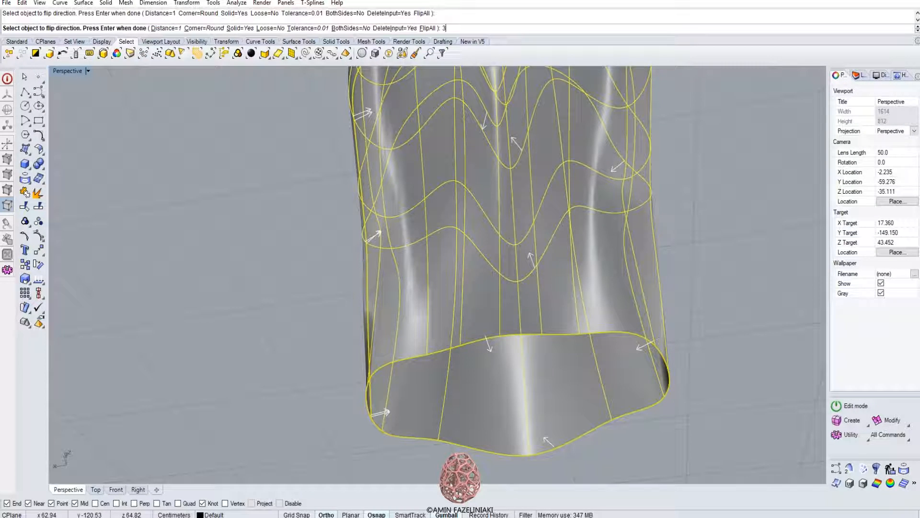
key(Return)
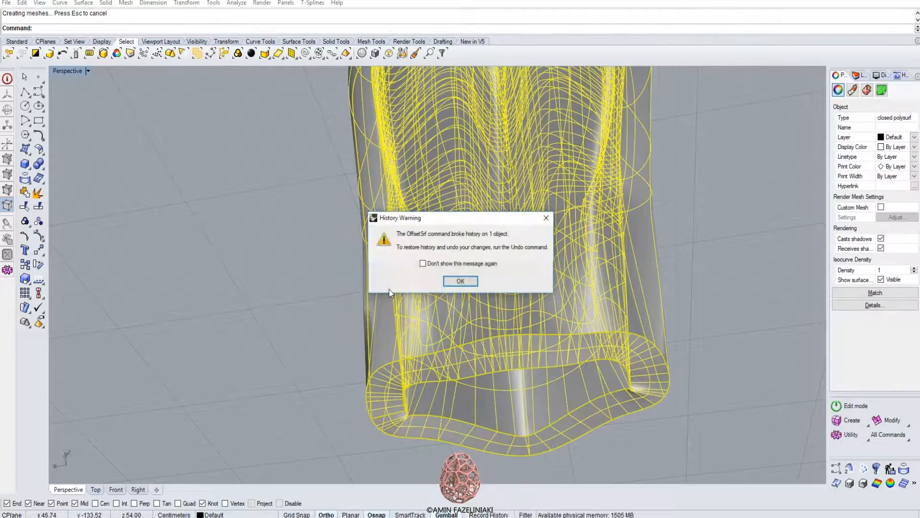
click(460, 282)
key(ctrl+z)
- Try a solid inward offset of the leg surface by 1 cm, check its top rim, and undo it
key(Return)
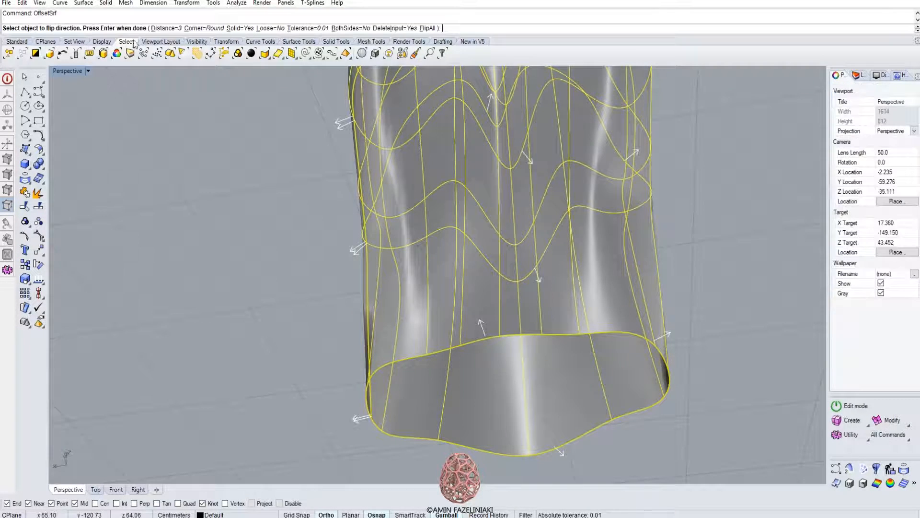
click(180, 28)
key(Return)
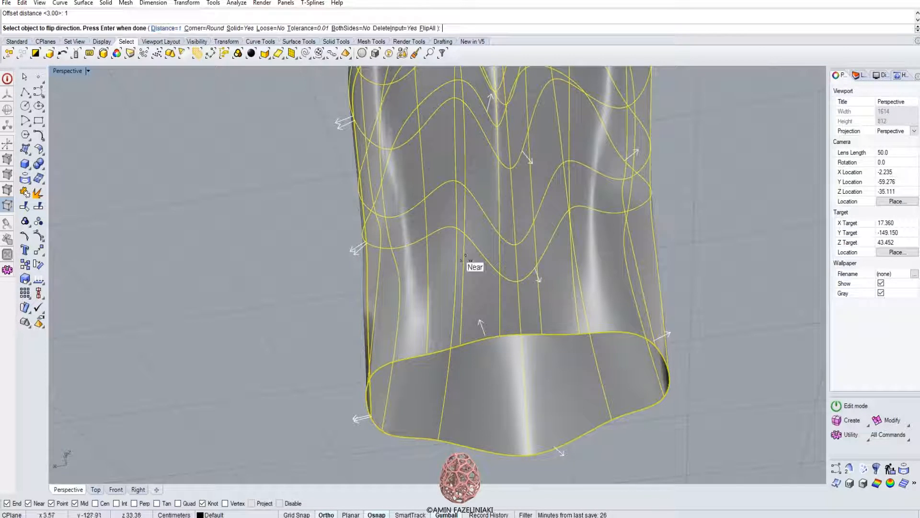
key(Return)
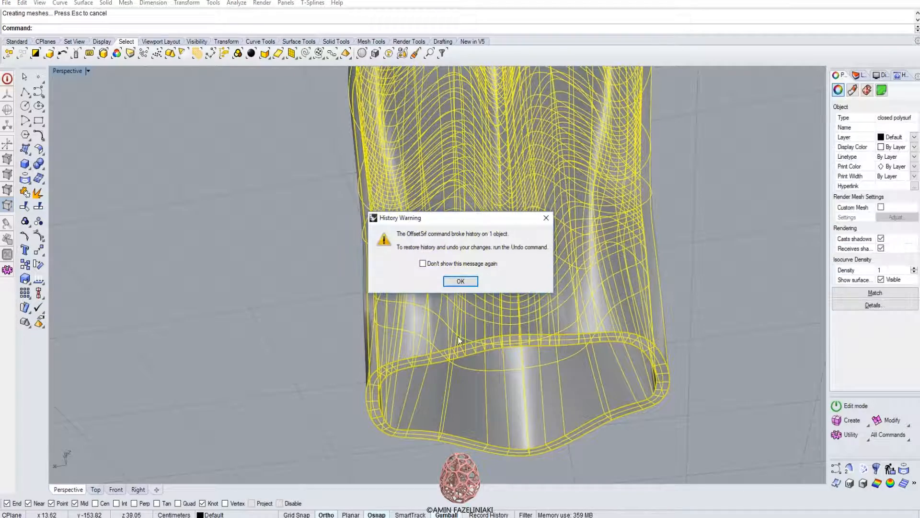
click(467, 282)
click(298, 335)
scroll(360, 342, down, 12)
right_drag(362, 351, 462, 272)
scroll(462, 272, up, 10)
key(ctrl+z)
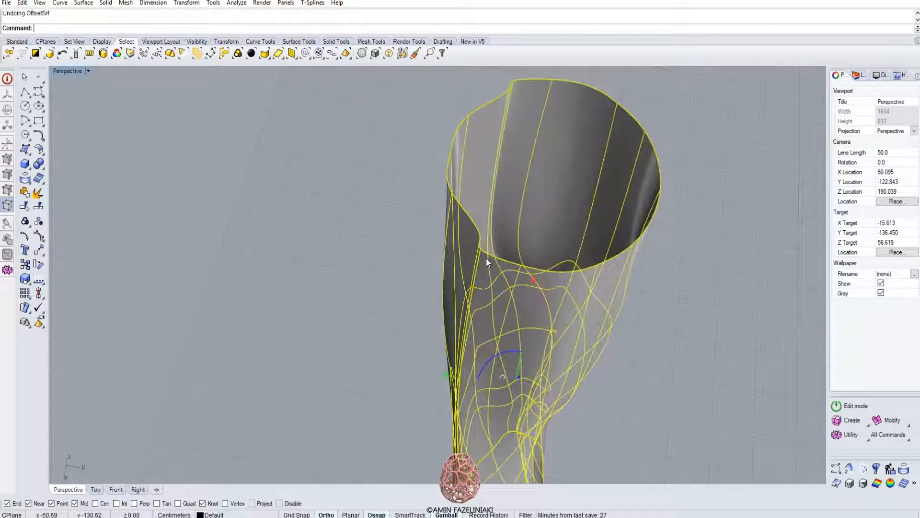
- Show the control points of the vertical curve at the top rim's notch and shift its top point to smooth the rim
click(374, 246)
right_drag(376, 246, 526, 237)
click(649, 127)
click(671, 144)
click(30, 142)
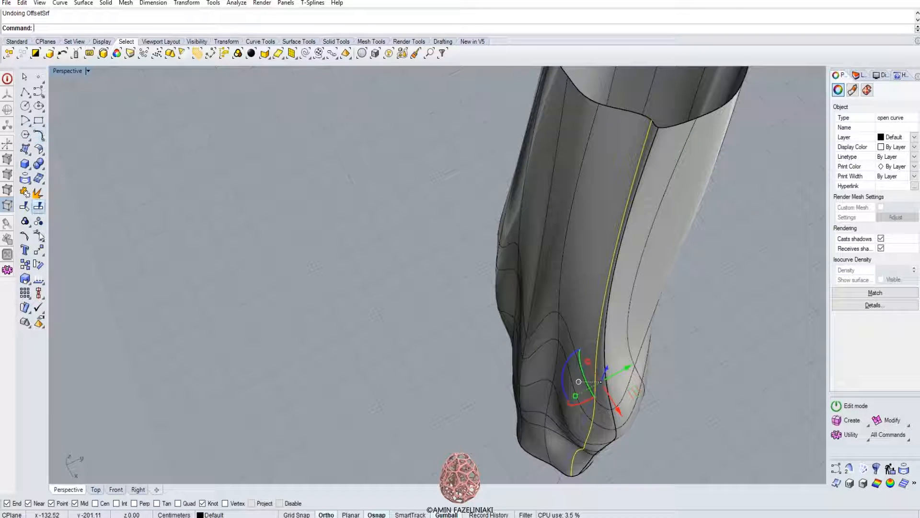
click(650, 122)
click(681, 148)
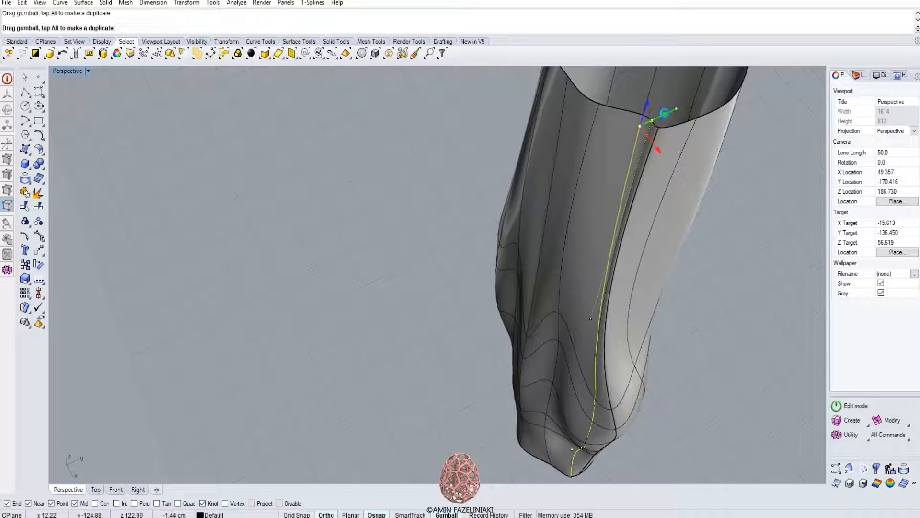
drag(676, 109, 664, 113)
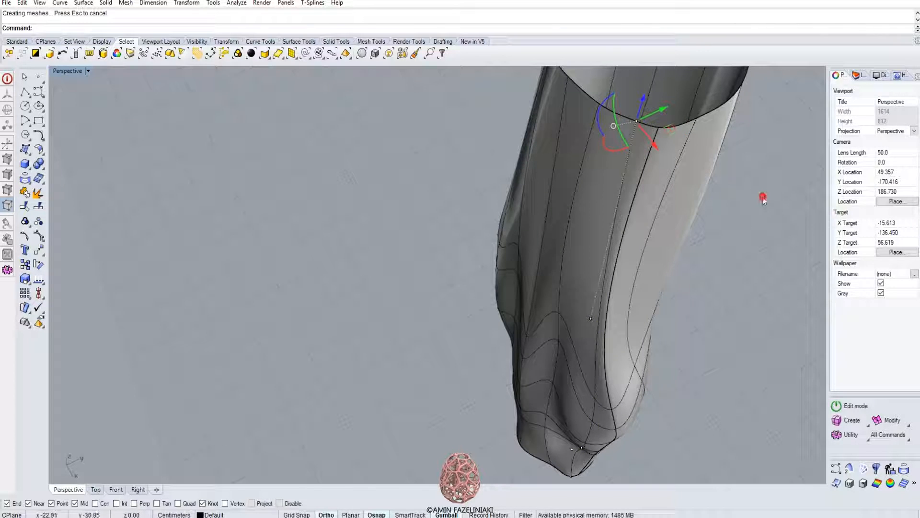
- Show the control points of the curve at the rim's other kink and move its top point to even out the rim
scroll(699, 255, down, 10)
scroll(530, 187, up, 10)
click(571, 242)
click(587, 261)
key(F10)
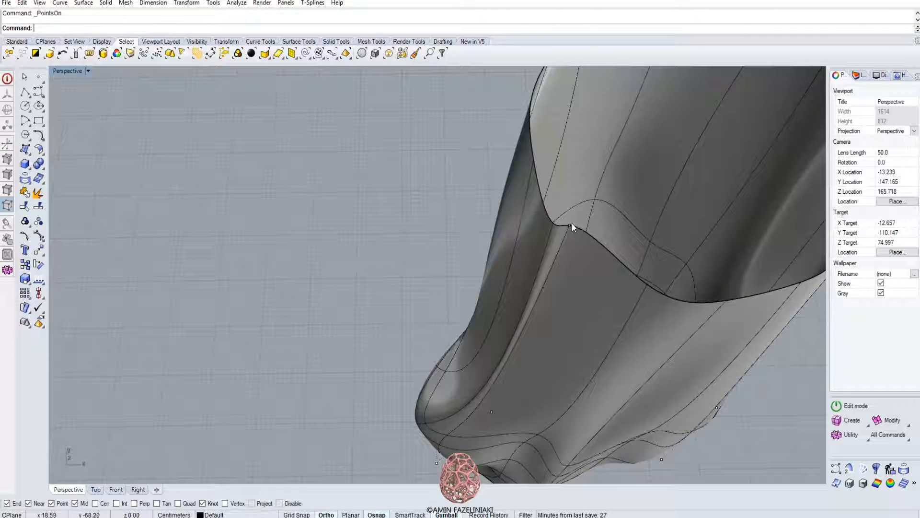
mouse_move(594, 225)
mouse_down()
mouse_move(616, 226)
mouse_move(616, 214)
mouse_move(616, 253)
mouse_move(585, 218)
mouse_up()
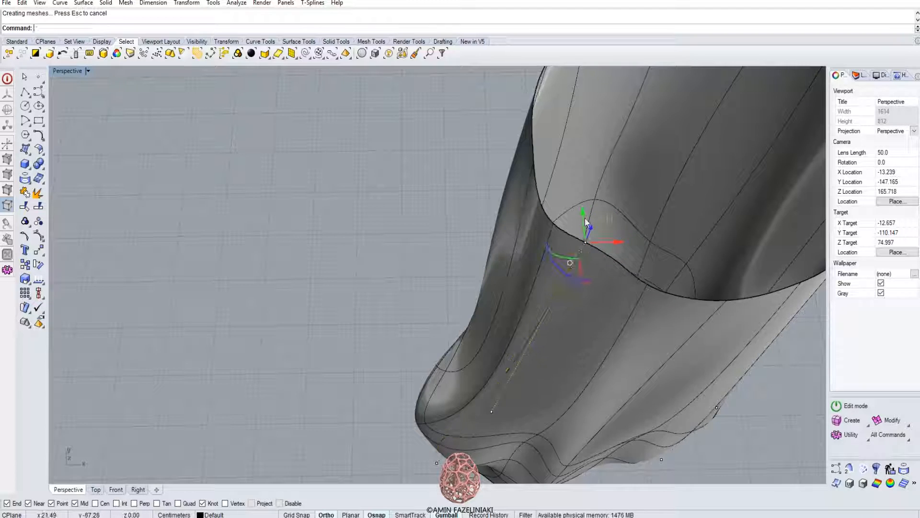
right_drag(606, 234, 543, 275)
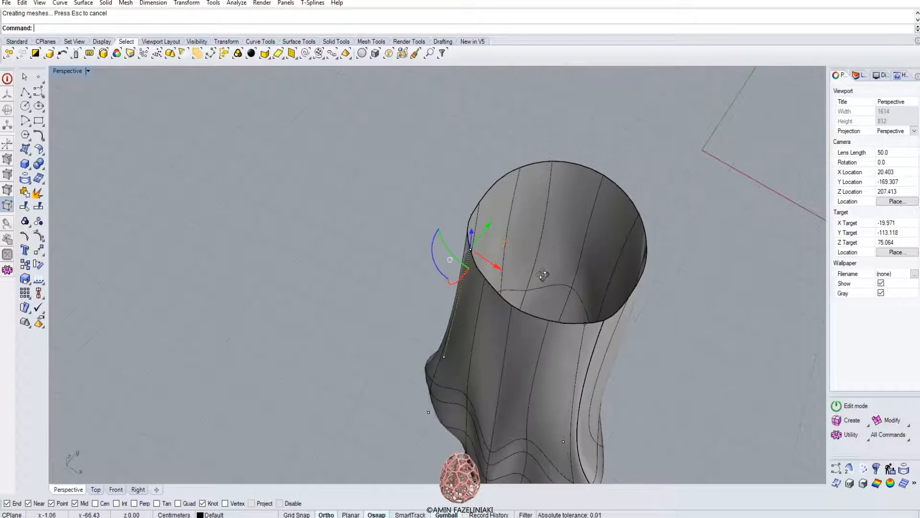
- Adjust one more top control point in two directions to round the rim, and hide the control points
click(585, 324)
drag(563, 332, 557, 336)
drag(597, 301, 601, 305)
right_drag(468, 320, 206, 364)
scroll(494, 305, down, 8)
scroll(435, 307, down, 4)
key(Escape)
- Nudge the top control point of the vertical curve on the rim's far side, and hide its control points
scroll(439, 315, up, 6)
right_drag(438, 307, 710, 307)
right_drag(422, 329, 599, 311)
scroll(476, 268, up, 6)
right_drag(477, 269, 311, 278)
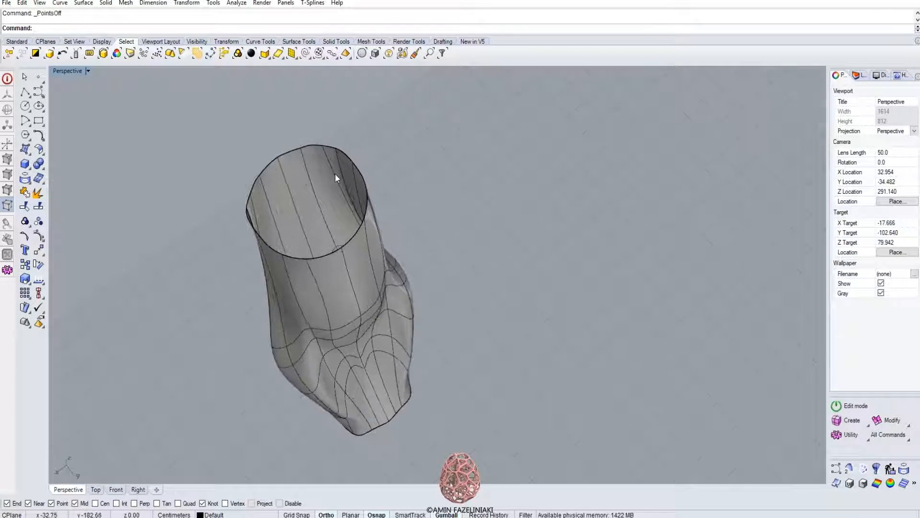
scroll(310, 131, up, 7)
click(309, 131)
click(331, 155)
key(F10)
click(306, 111)
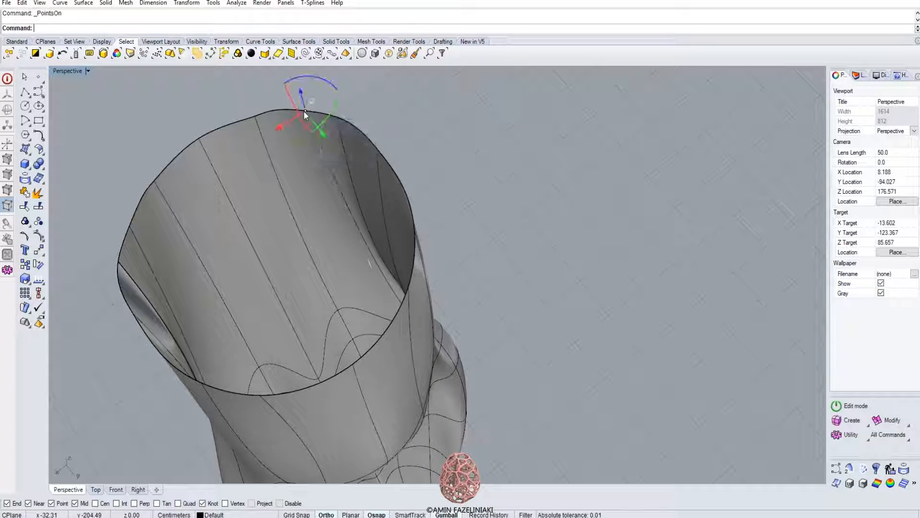
drag(322, 134, 323, 134)
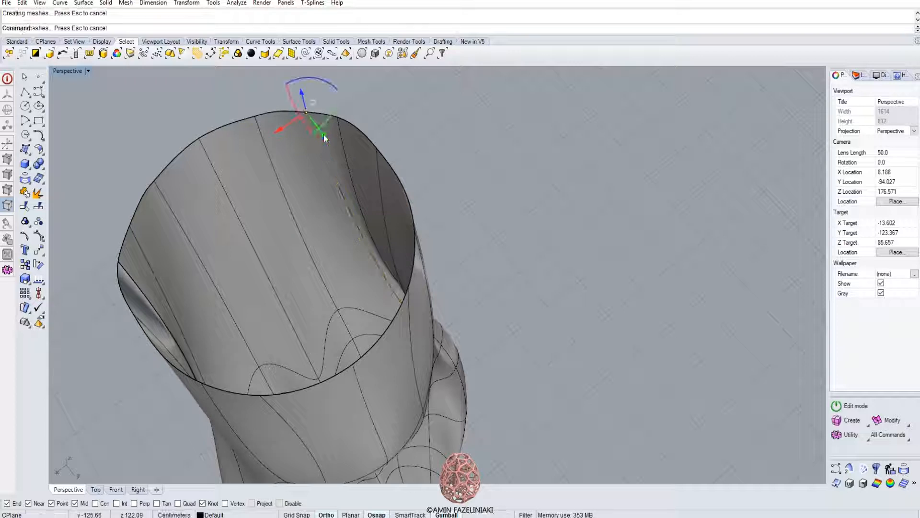
click(427, 122)
scroll(252, 176, down, 4)
right_drag(409, 201, 393, 192)
key(F11)
- Offset the leg surface by 1 cm into a solid, with the direction flipped inward
scroll(393, 192, down, 8)
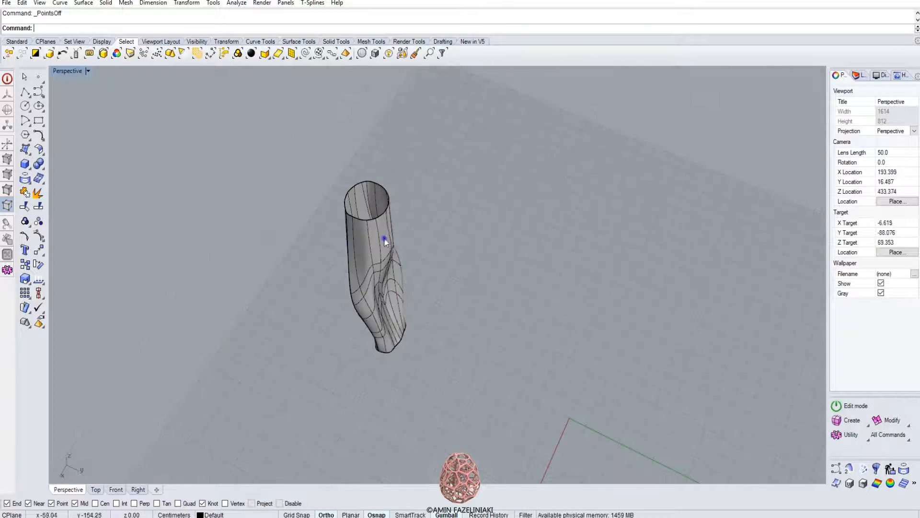
right_drag(384, 239, 387, 220)
click(392, 225)
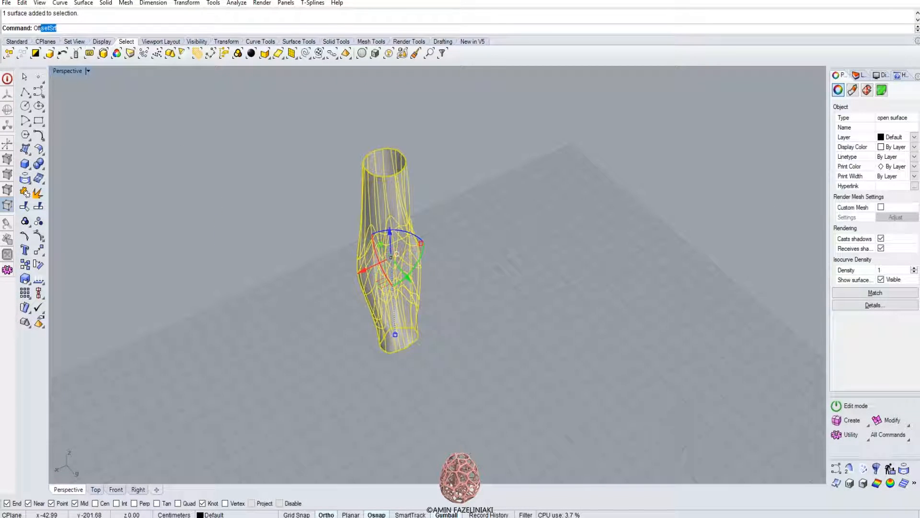
key(Return)
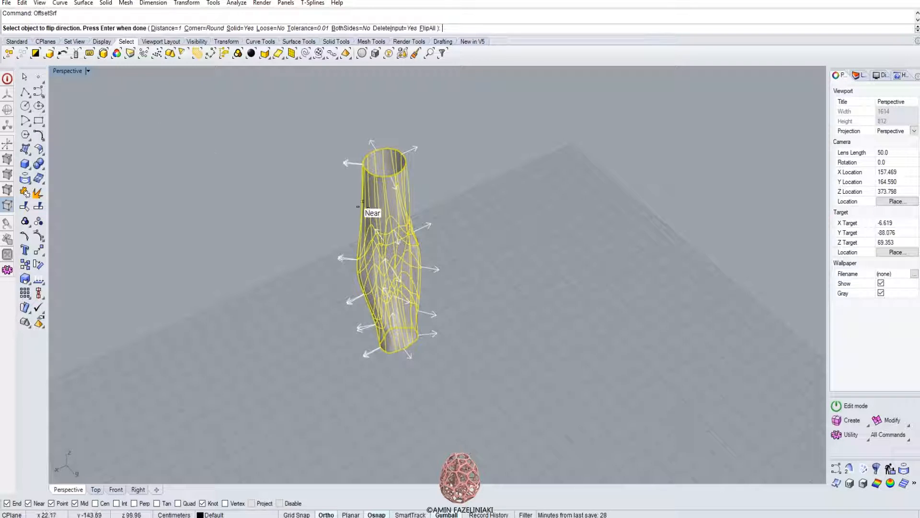
click(385, 184)
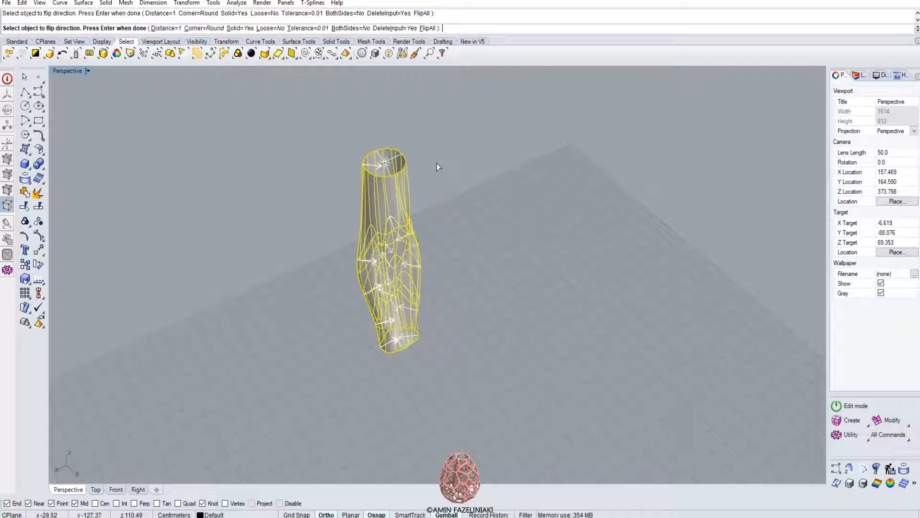
key(Return)
click(459, 247)
scroll(459, 247, down, 5)
right_drag(491, 212, 609, 253)
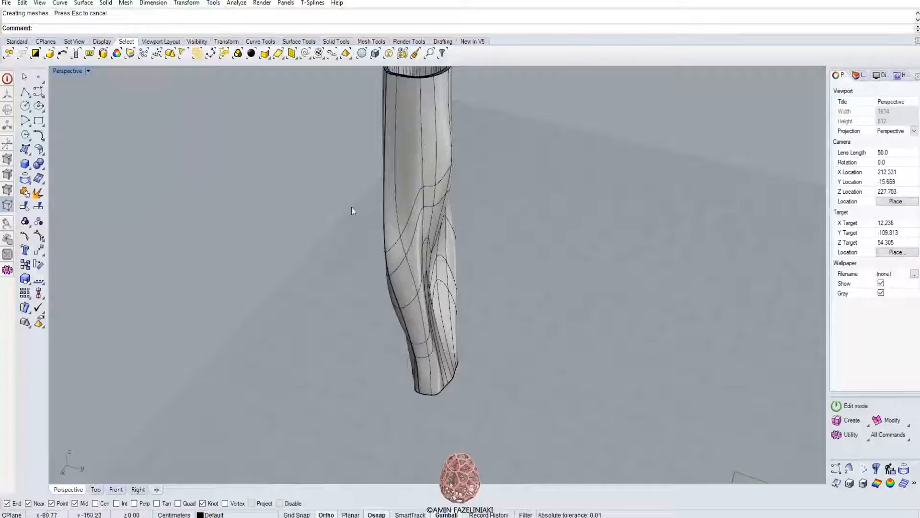
- Switch the Perspective viewport to the rendered display mode so the leg shows without surface edges and isocurves
click(88, 71)
click(96, 117)
scroll(490, 212, down, 2)
right_drag(489, 212, 312, 188)
- Select all curves in the model and hide them, leaving only the leg solid, and inspect its shape from several sides
click(306, 53)
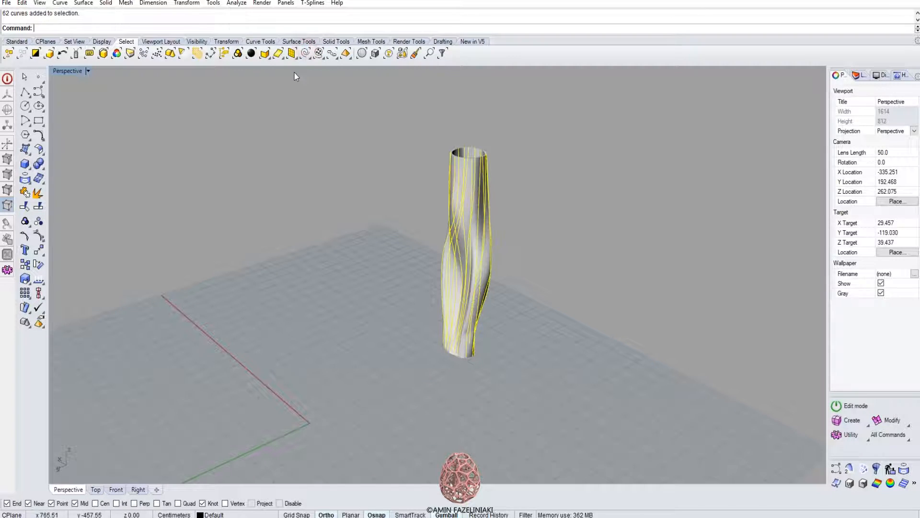
text(Hide)
key(Return)
right_drag(415, 235, 573, 309)
scroll(485, 230, down, 2)
scroll(473, 206, up, 8)
right_drag(470, 206, 366, 230)
scroll(396, 262, down, 3)
scroll(405, 263, up, 3)
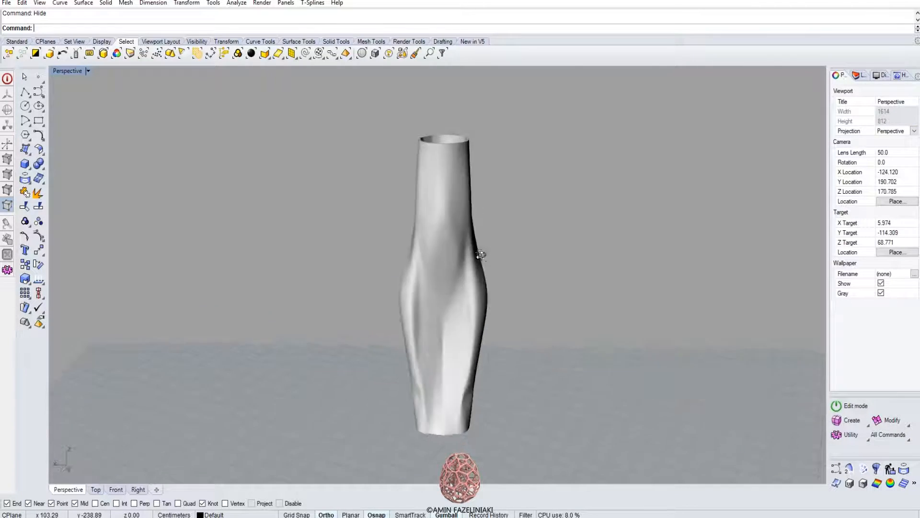